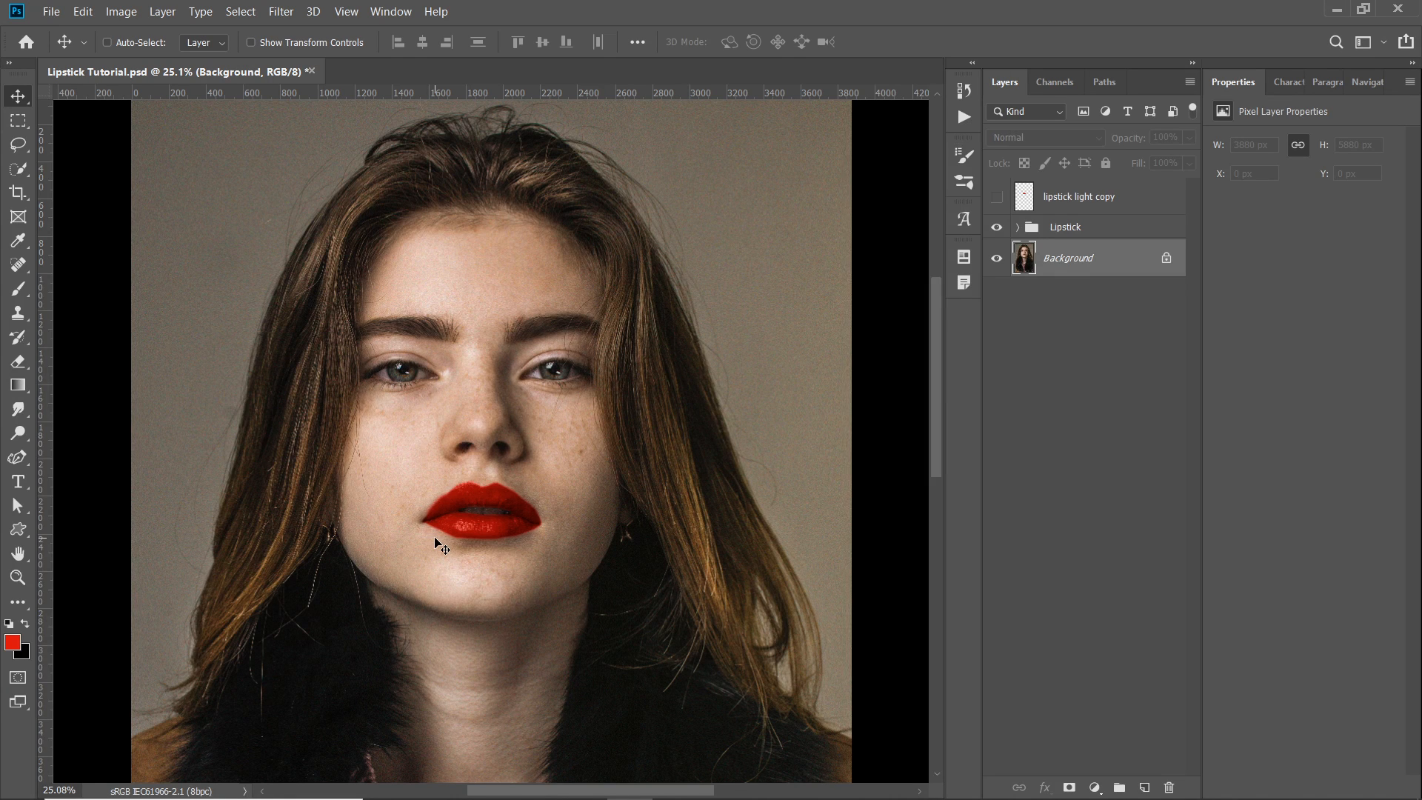
- Hide the Lipstick group and add a new empty layer directly above the Background
click(997, 227)
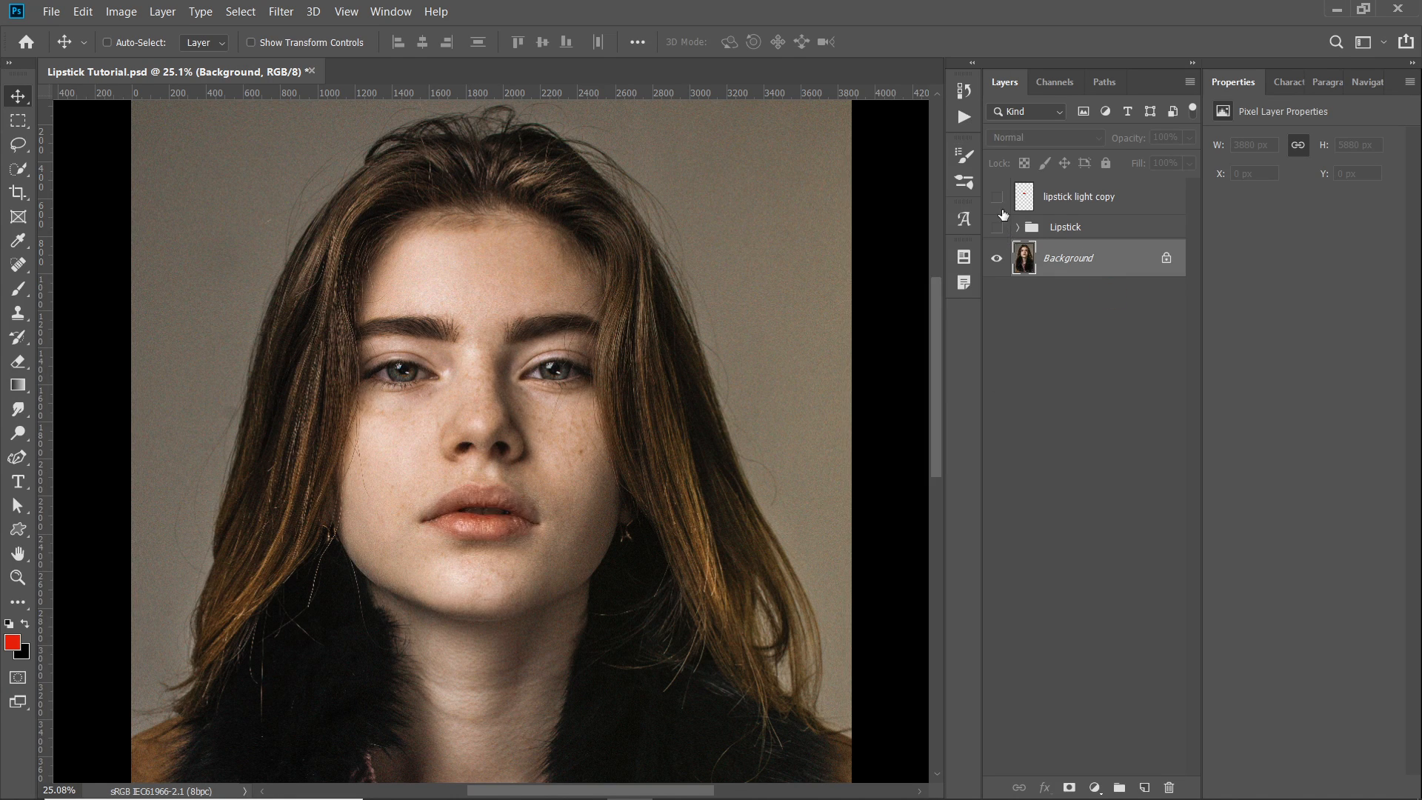
scroll(377, 525, up, 1)
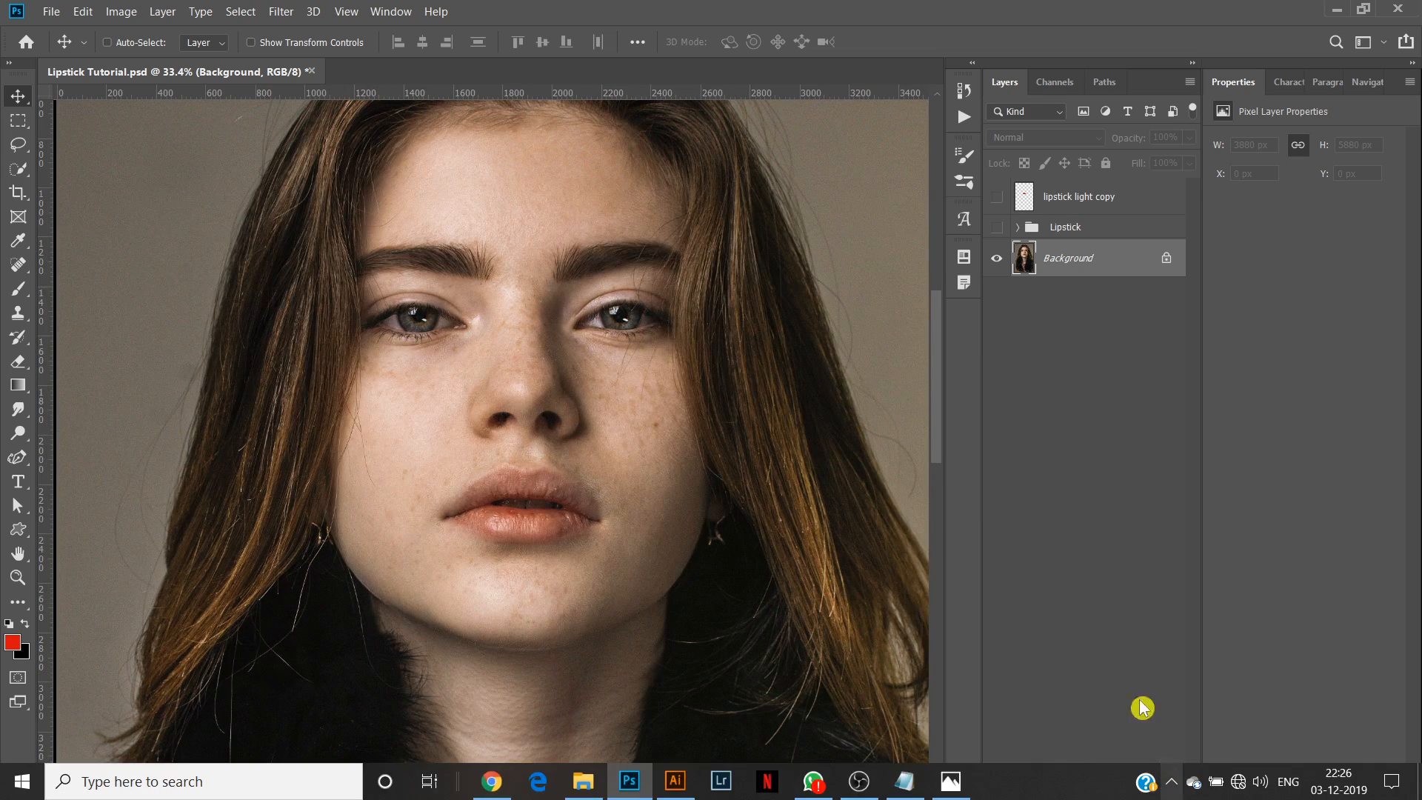
click(1145, 788)
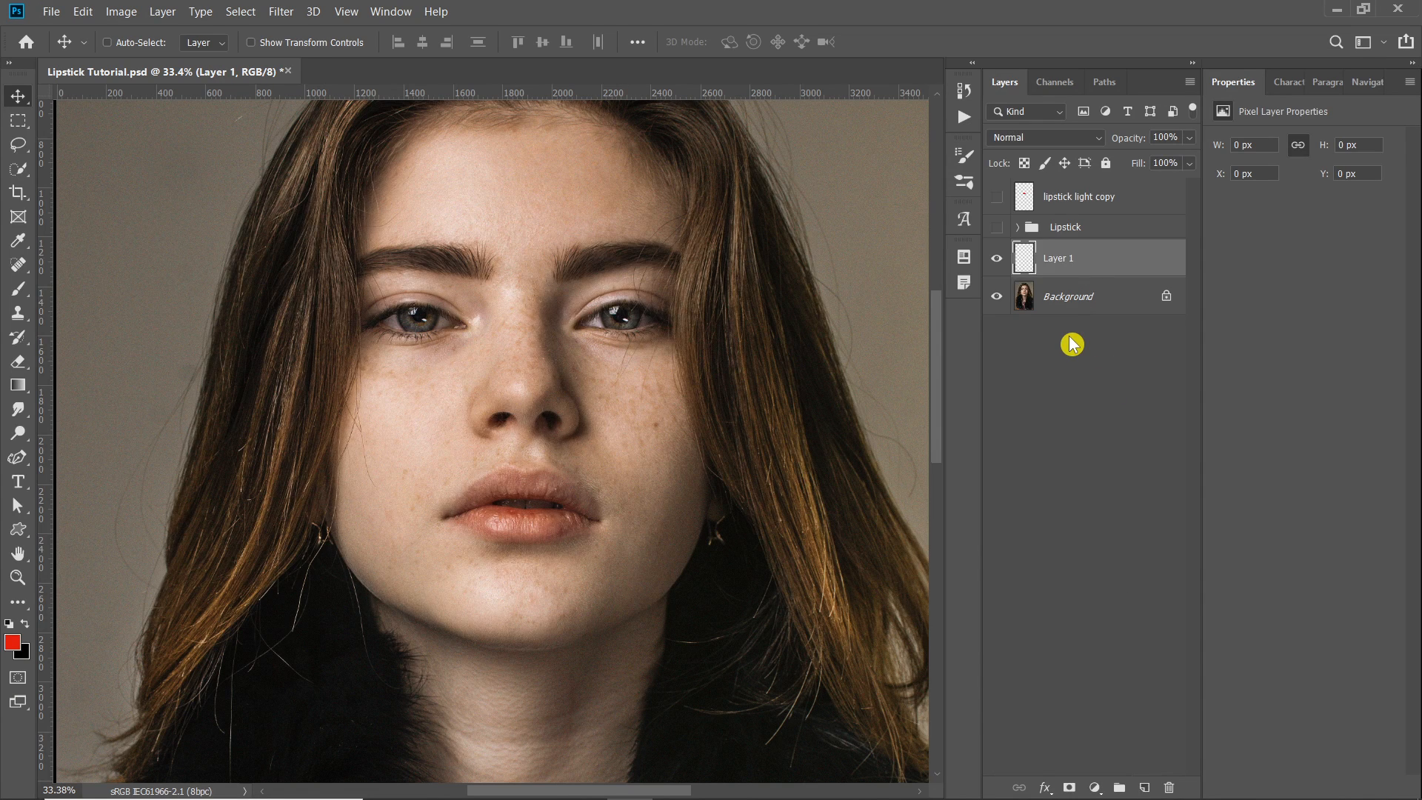
- Set the foreground colour to red, #d50d0d
click(12, 643)
drag(1048, 170, 1016, 229)
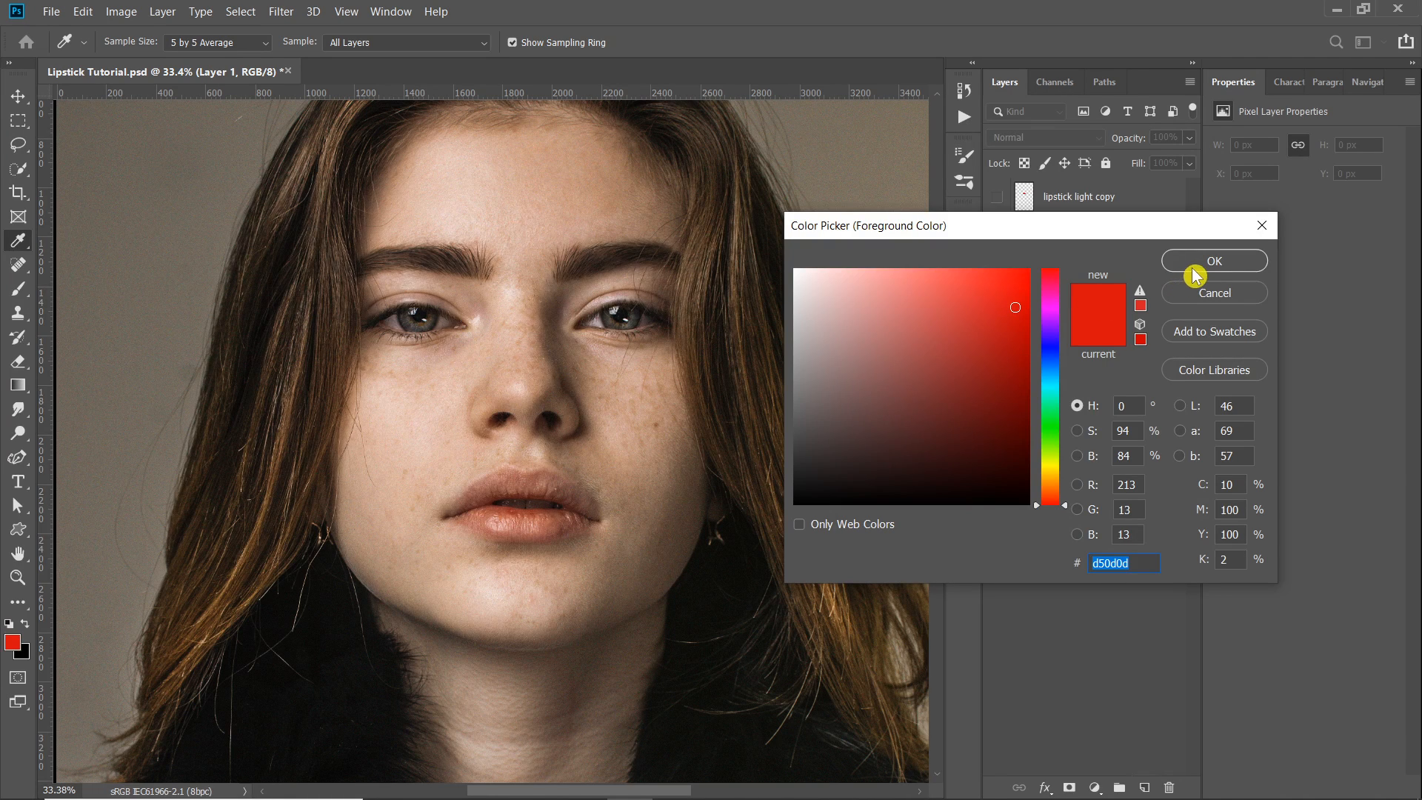
click(1217, 263)
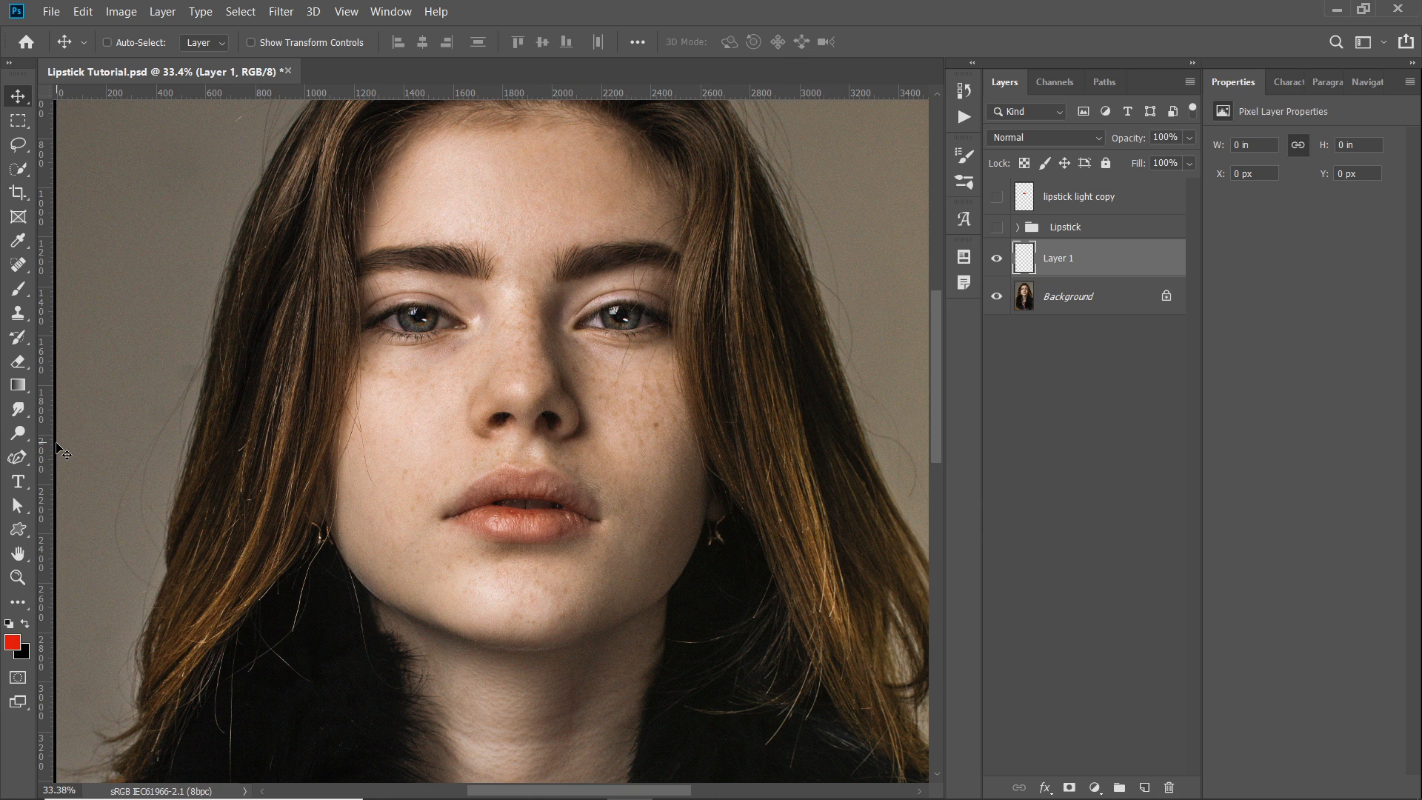
- Select the Brush tool and set the brush size to 58 pixels for painting the lips
key(b)
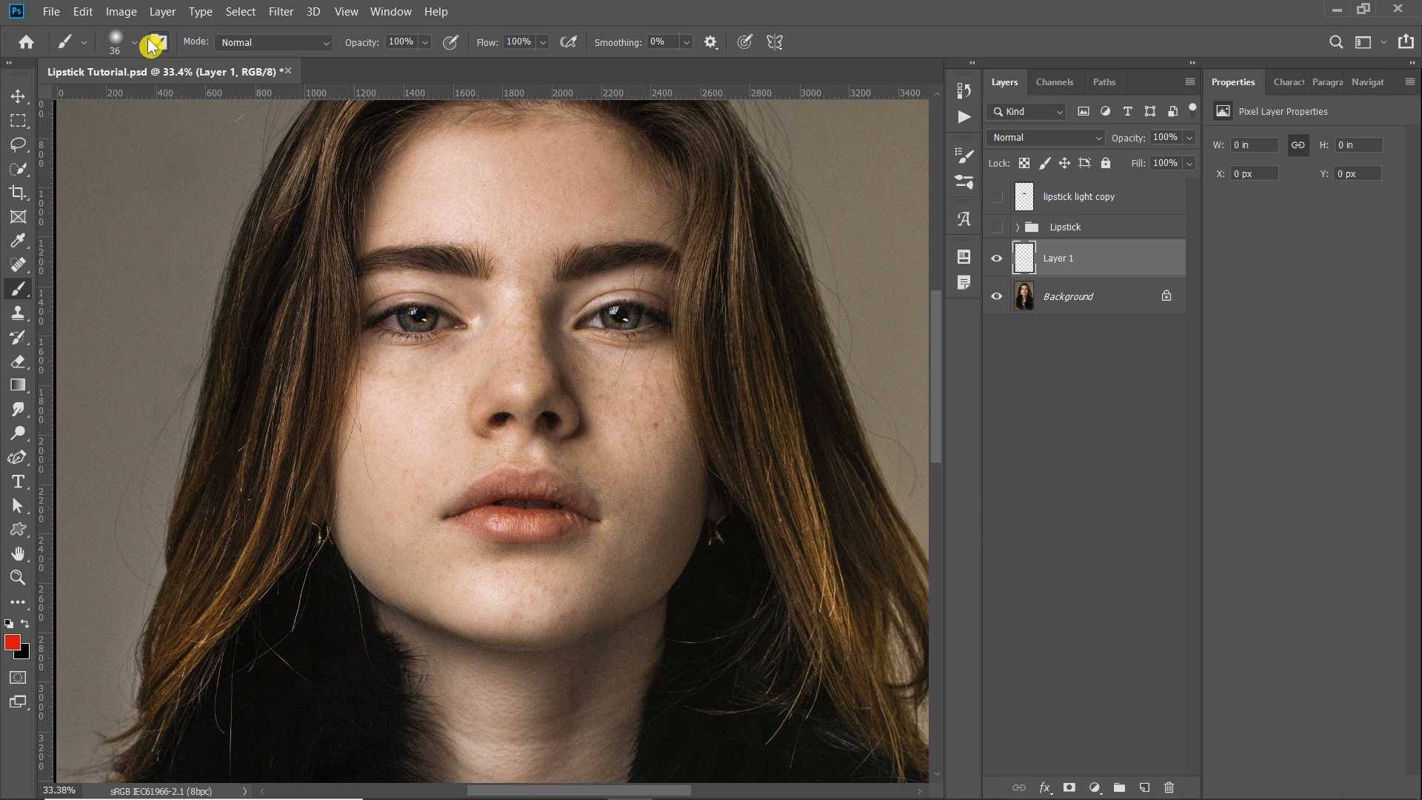
click(138, 51)
click(701, 7)
mouse_move(543, 428)
mouse_down()
mouse_move(590, 460)
mouse_move(543, 482)
mouse_move(459, 459)
mouse_up()
scroll(573, 480, up, 6)
scroll(579, 486, up, 3)
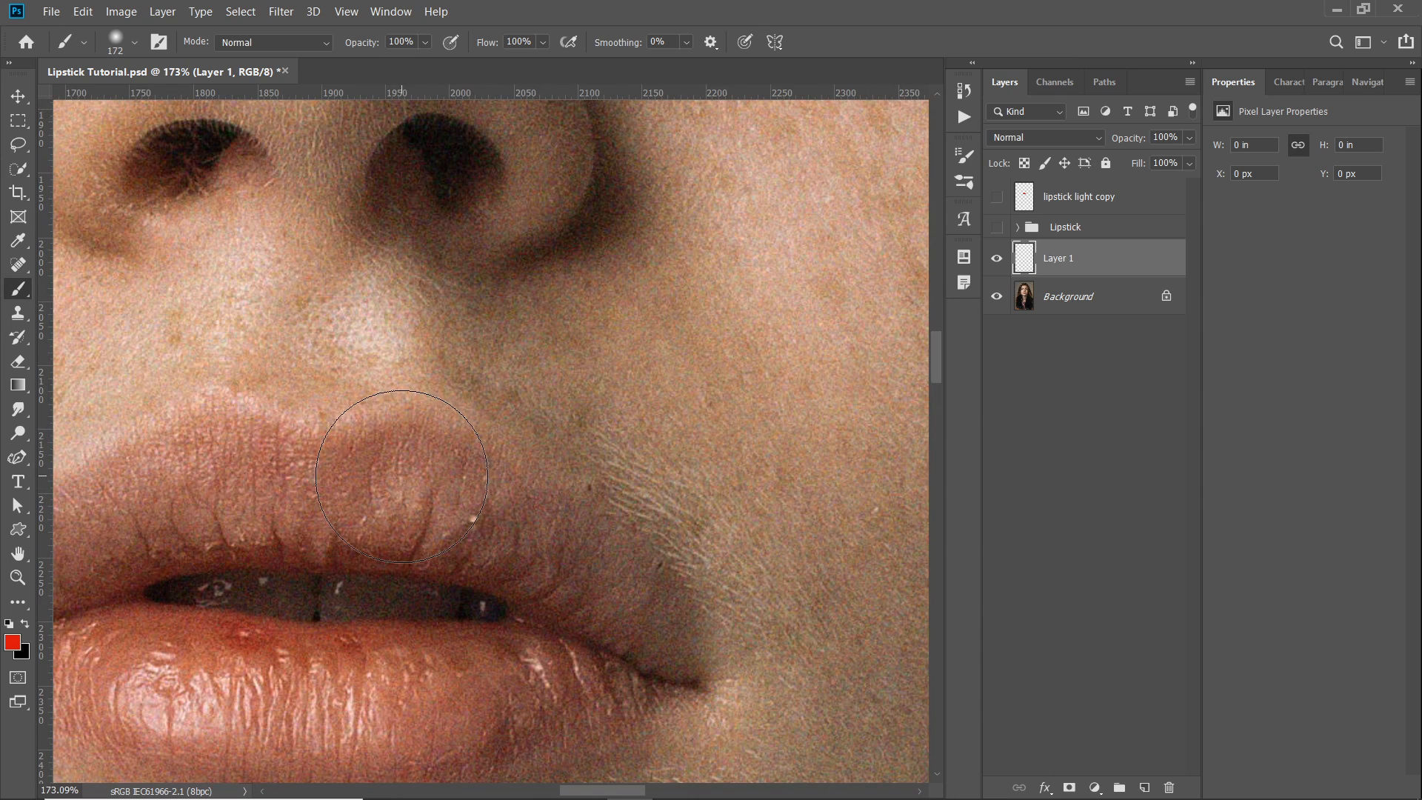
drag(430, 466, 587, 282)
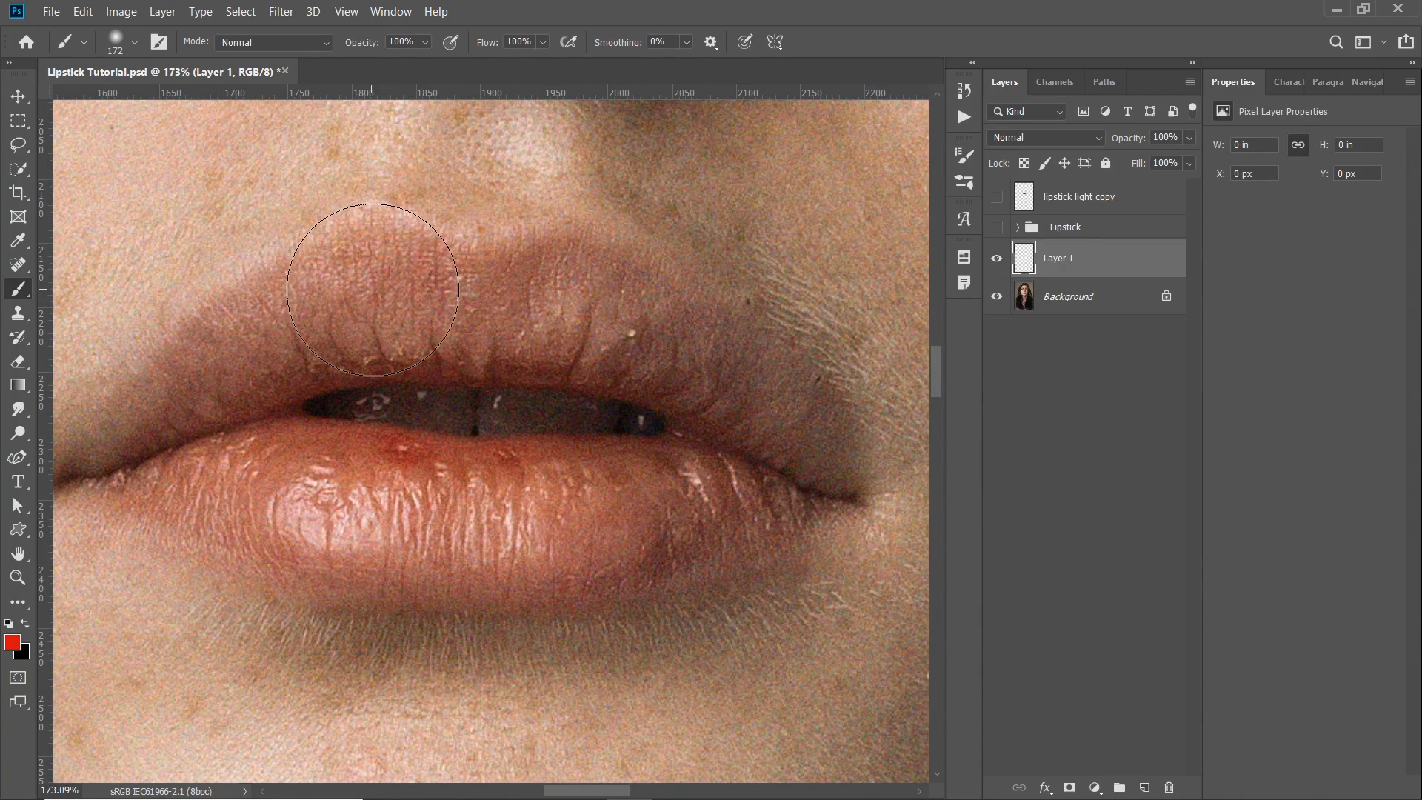
drag(493, 332, 403, 332)
drag(504, 319, 577, 254)
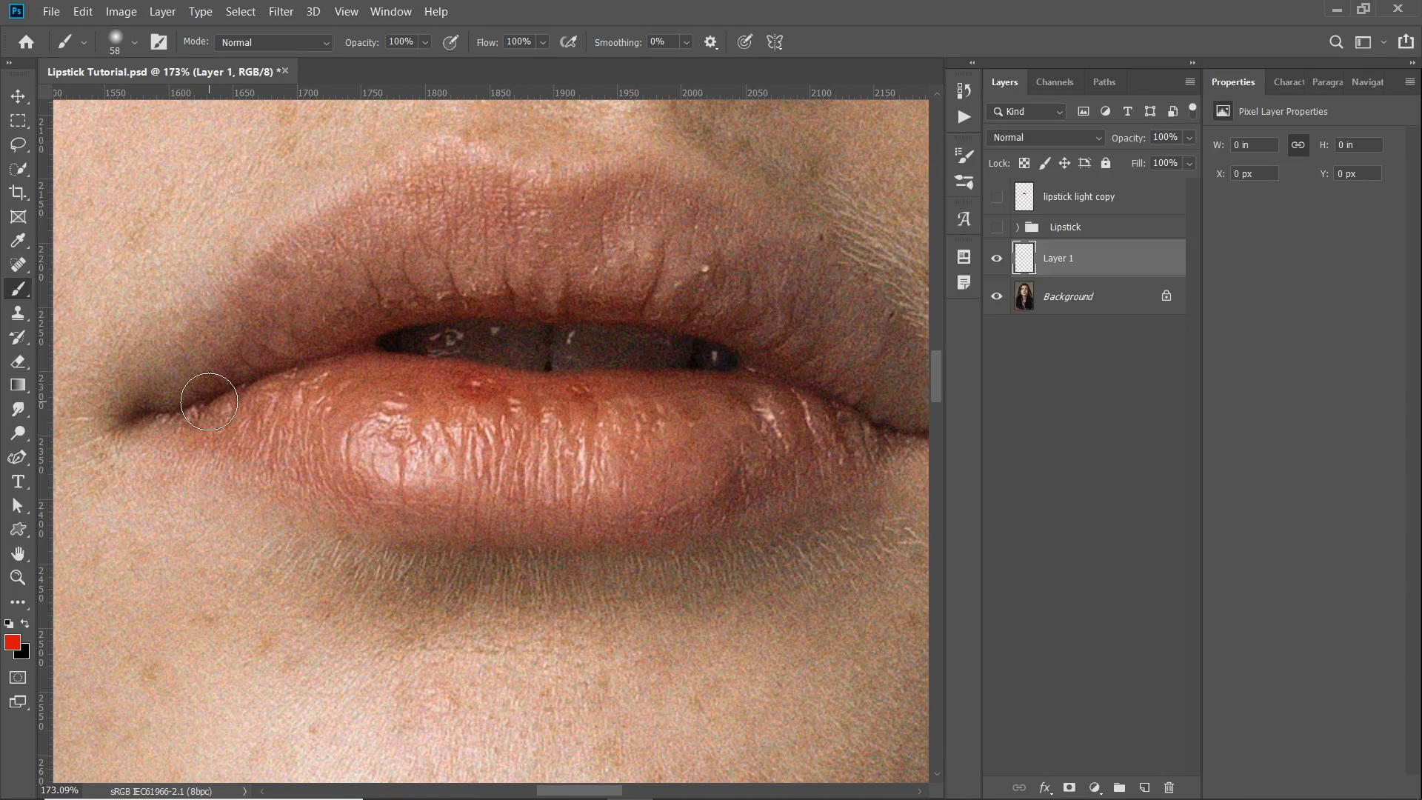
- Paint a rough red outline around the lips on the new layer, and delete that layer
mouse_move(210, 406)
mouse_down()
mouse_move(243, 305)
mouse_move(277, 263)
mouse_move(454, 174)
mouse_move(562, 212)
mouse_move(526, 220)
mouse_move(458, 193)
mouse_move(405, 226)
mouse_move(433, 203)
mouse_move(372, 269)
mouse_move(454, 234)
mouse_move(318, 316)
mouse_move(371, 244)
mouse_move(244, 384)
mouse_move(207, 403)
mouse_move(425, 463)
mouse_move(280, 439)
mouse_move(319, 452)
mouse_move(481, 476)
mouse_move(350, 477)
mouse_move(635, 510)
mouse_move(464, 505)
mouse_move(723, 484)
mouse_move(632, 517)
mouse_move(776, 445)
mouse_move(734, 383)
mouse_move(603, 301)
mouse_move(442, 284)
mouse_move(452, 266)
mouse_move(543, 254)
mouse_move(734, 418)
mouse_move(537, 492)
mouse_up()
scroll(477, 490, down, 5)
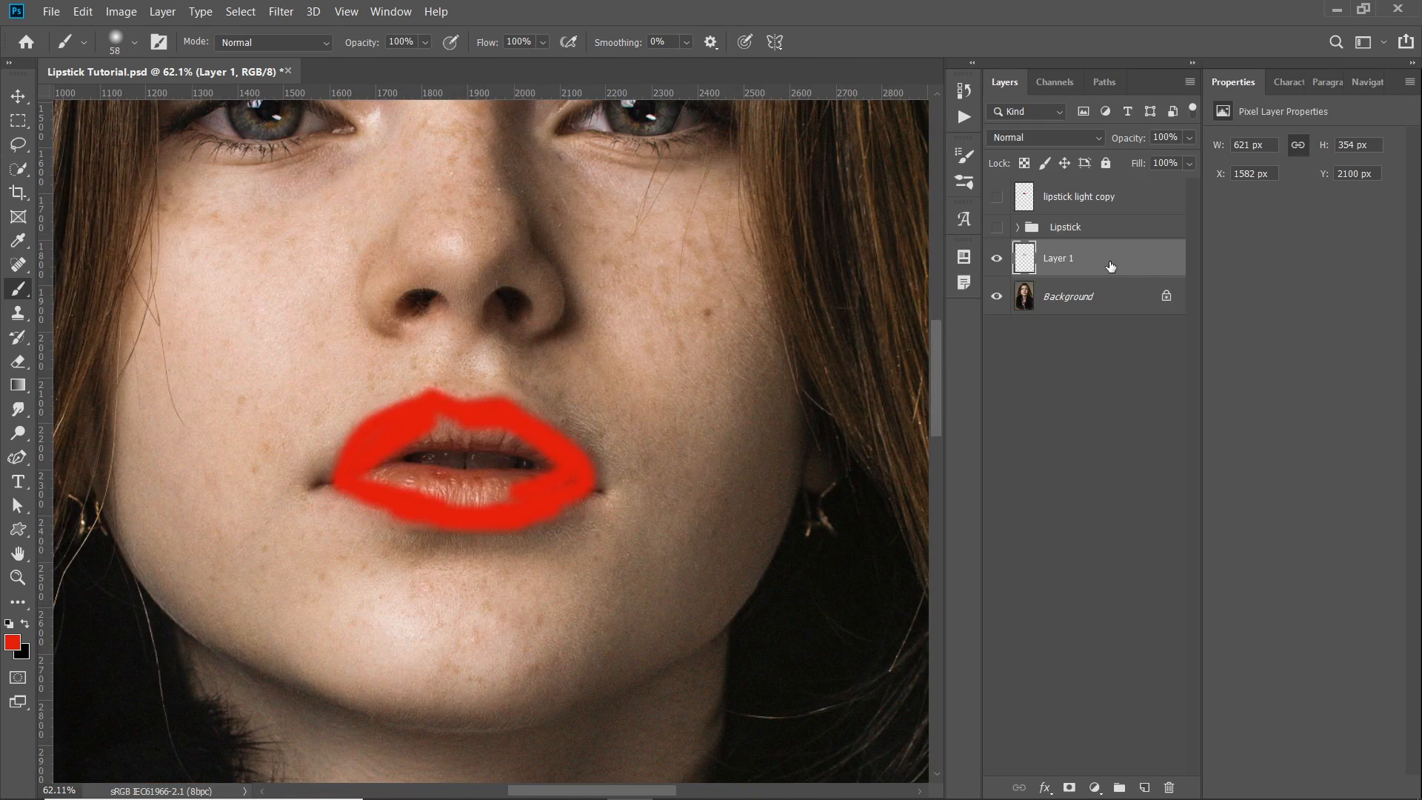
key(Delete)
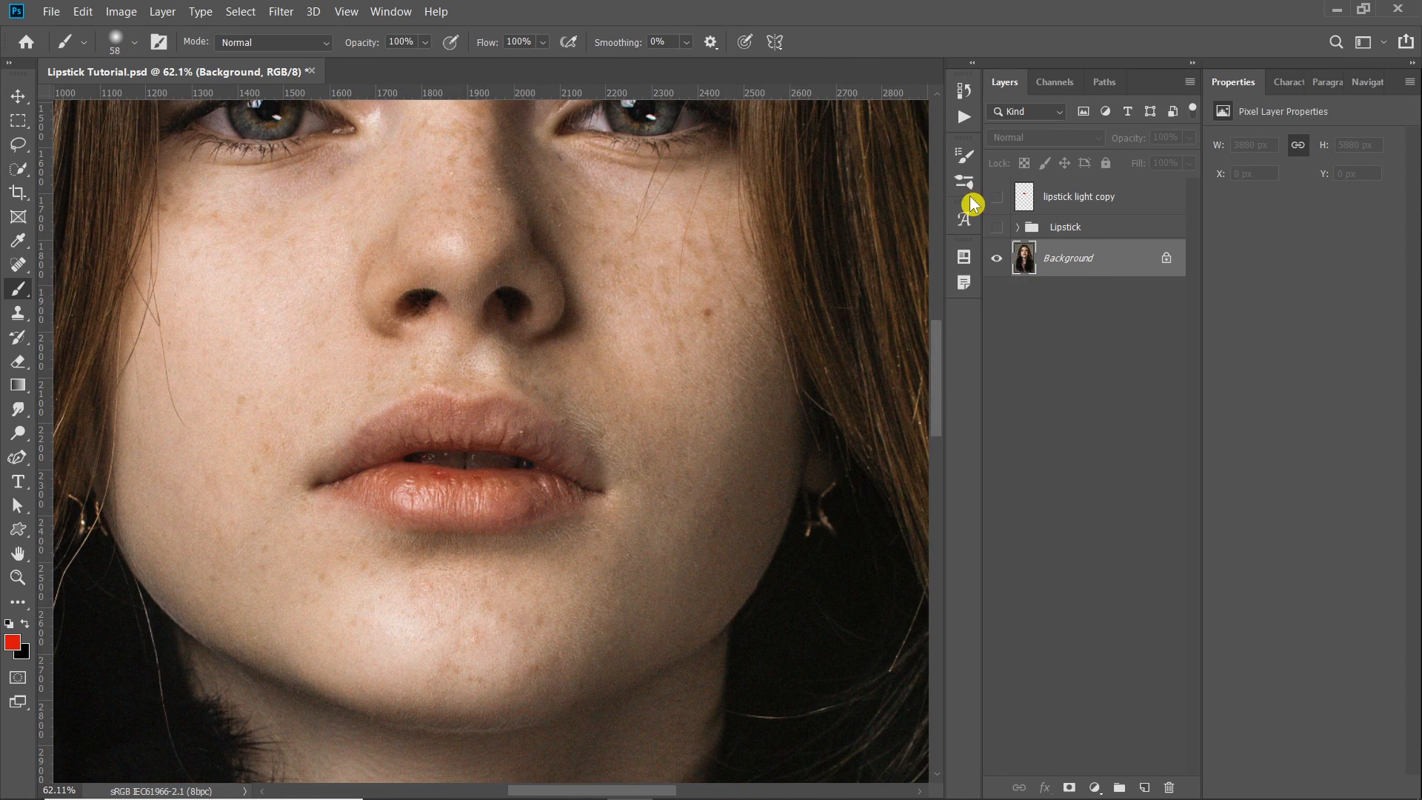
- Show the lipstick light copy layer and inspect its red paint over the lips
click(997, 196)
scroll(413, 444, up, 3)
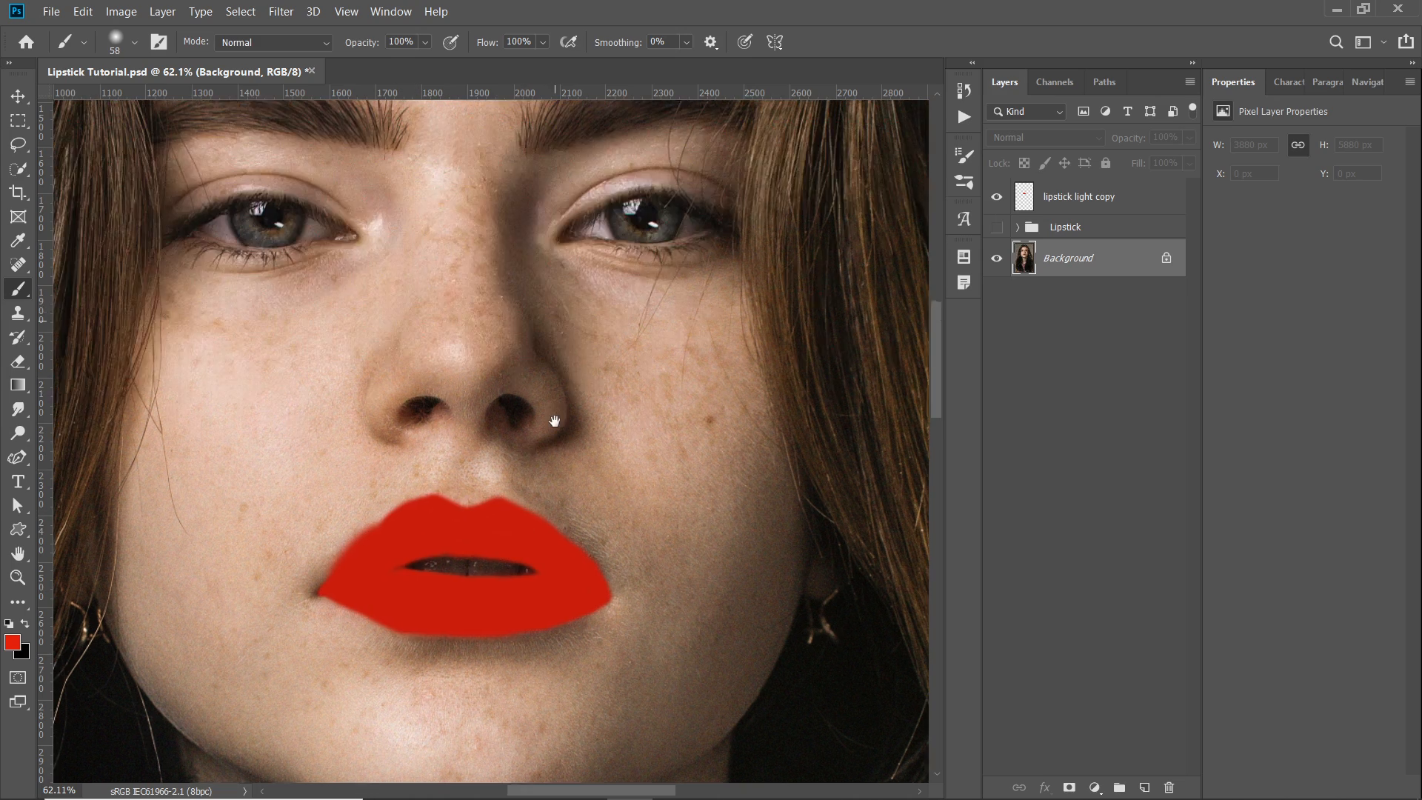
scroll(319, 617, up, 3)
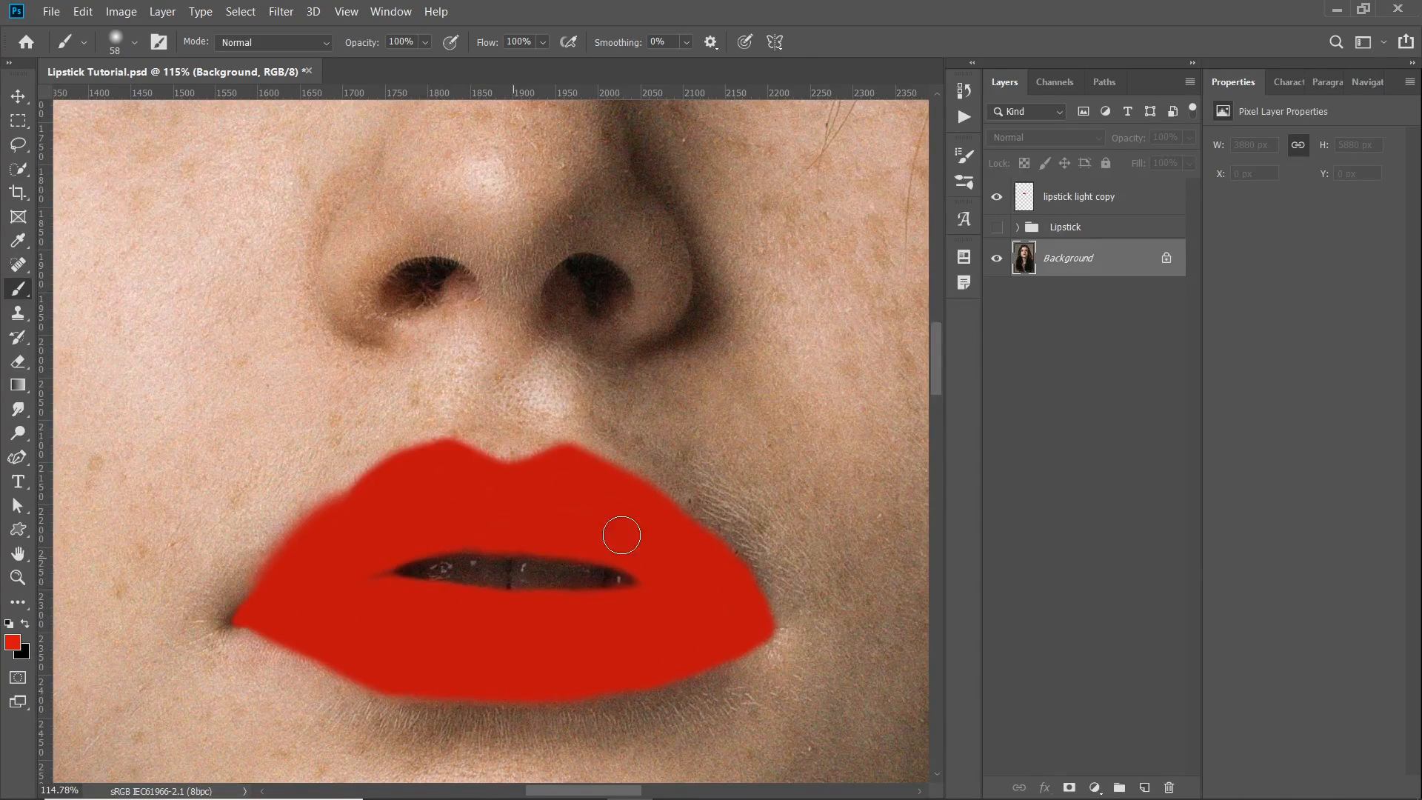
scroll(491, 493, down, 4)
scroll(570, 412, up, 2)
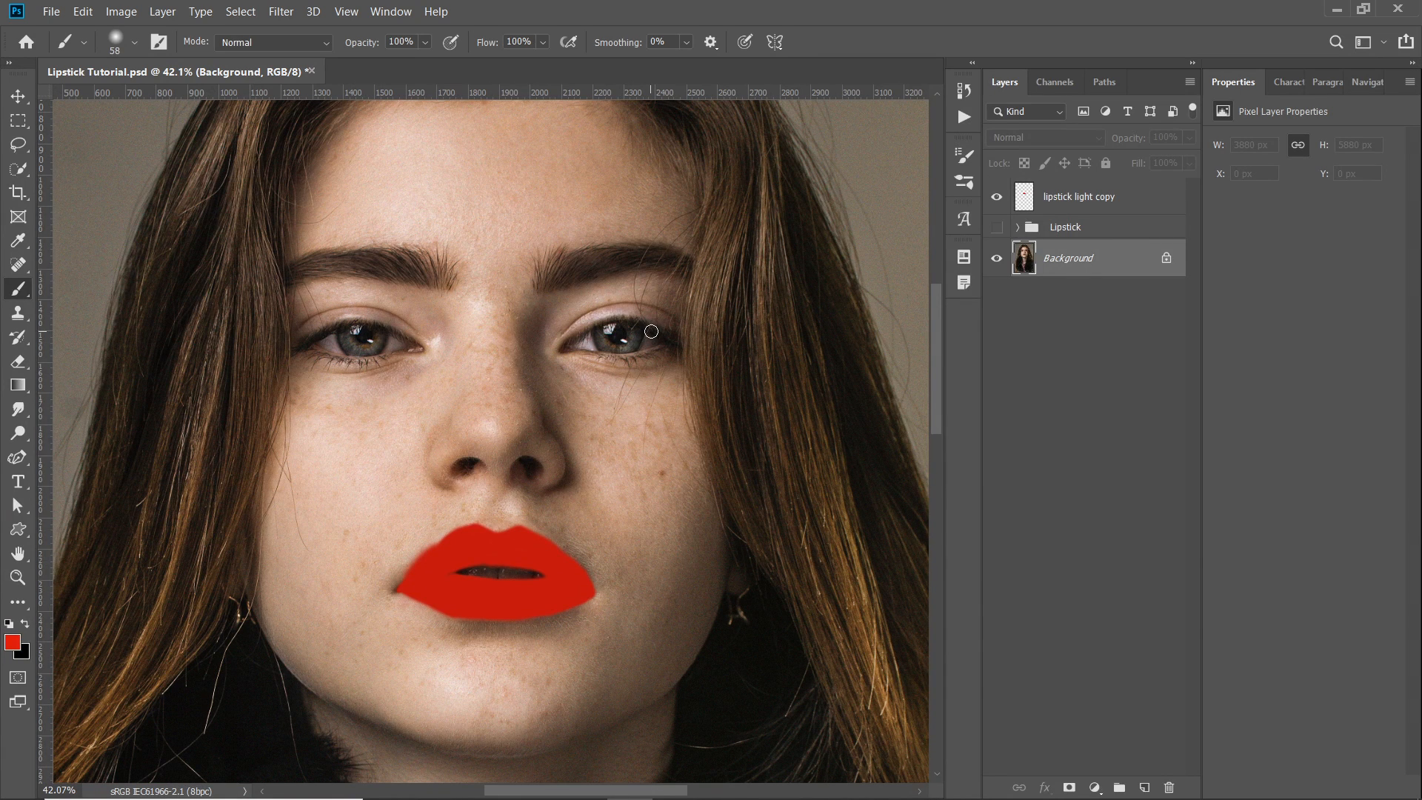
scroll(712, 410, up, 1)
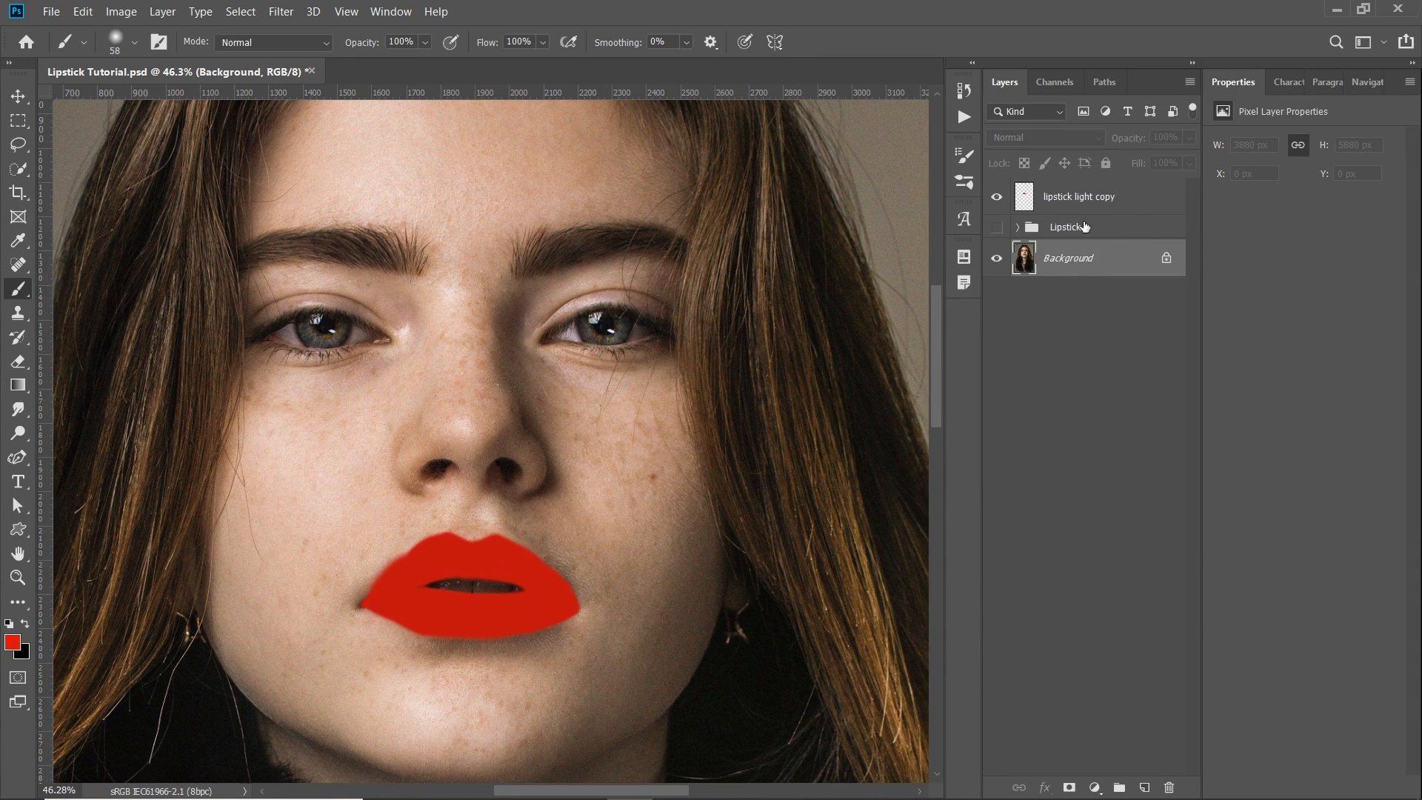
- Set the blend mode of the lipstick light copy layer to Multiply and check the lip texture up close
click(1131, 210)
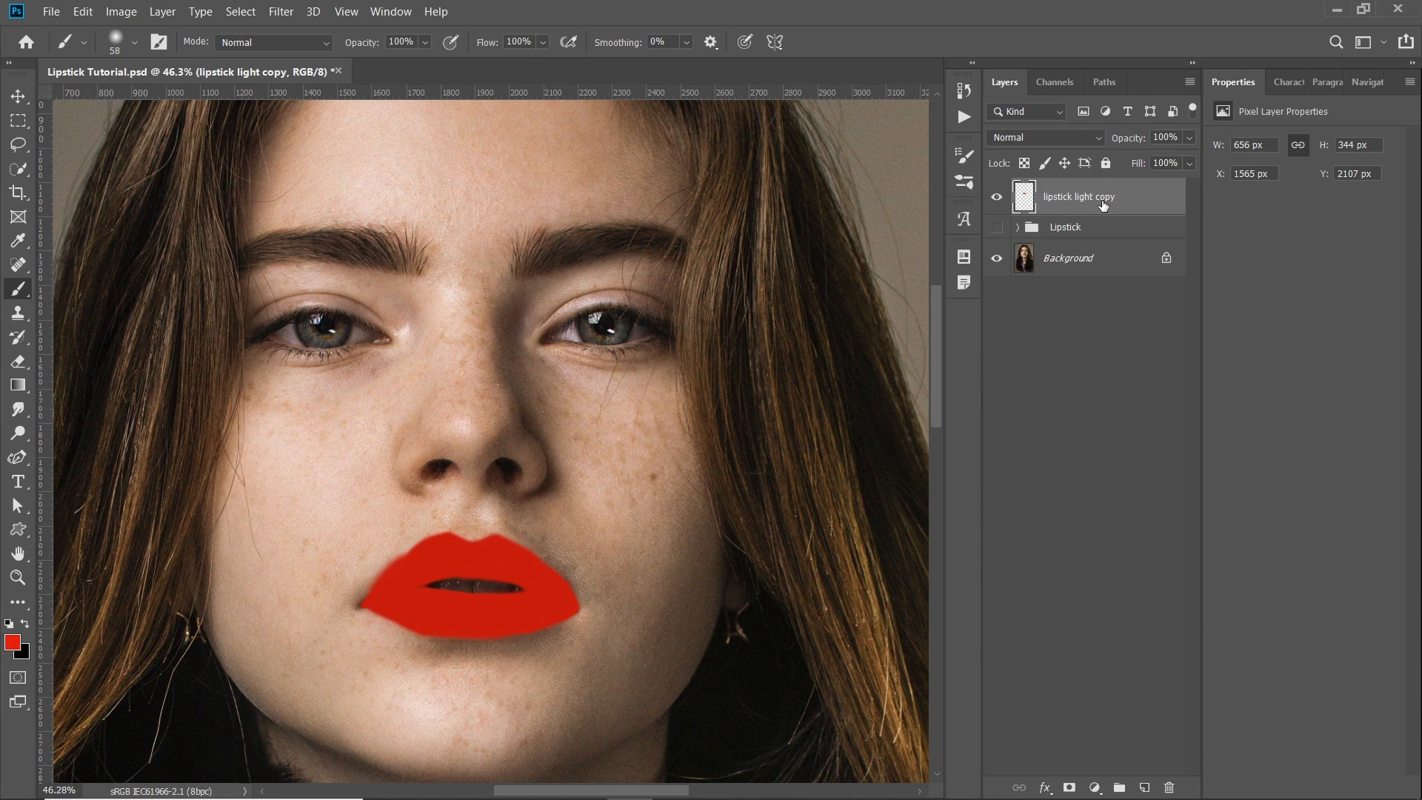
click(1063, 140)
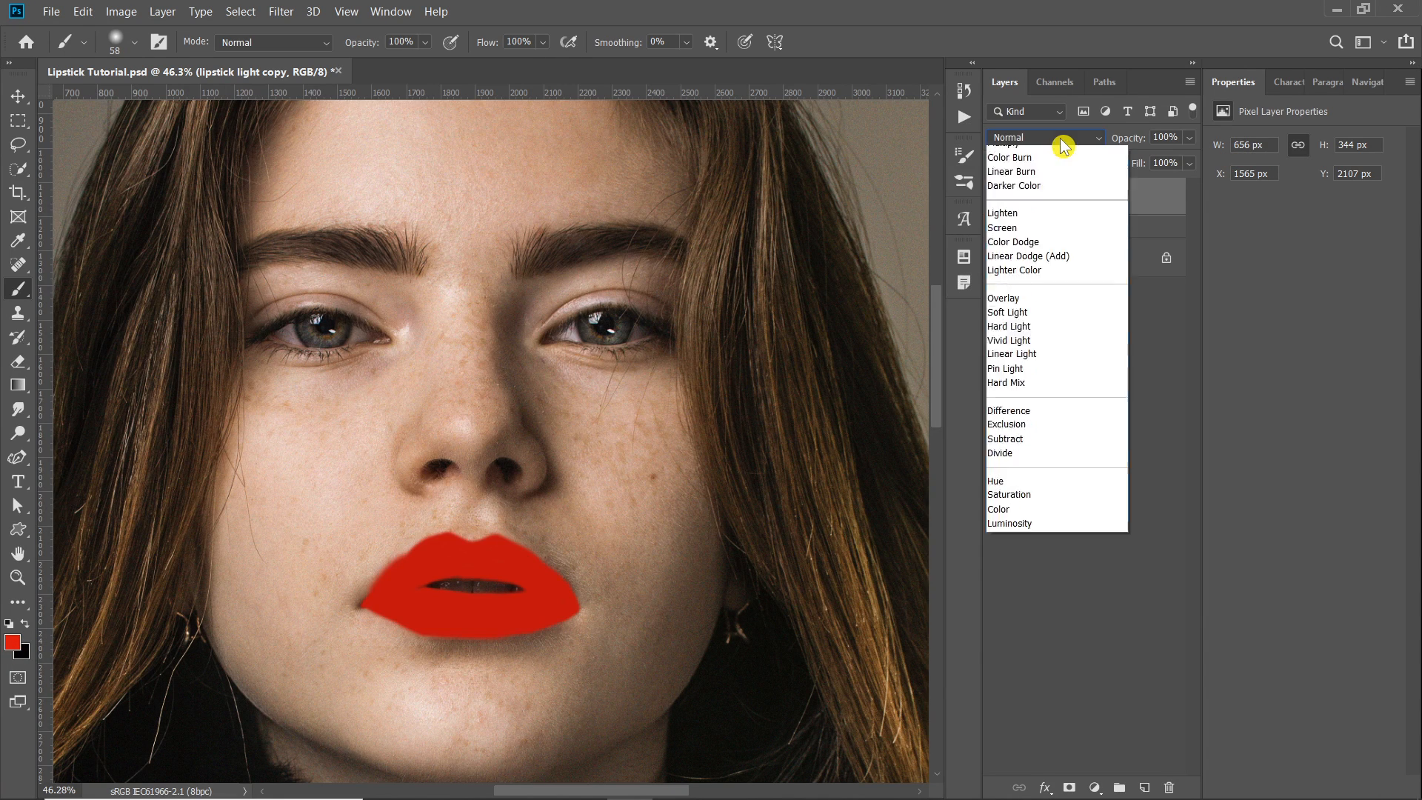
click(1046, 210)
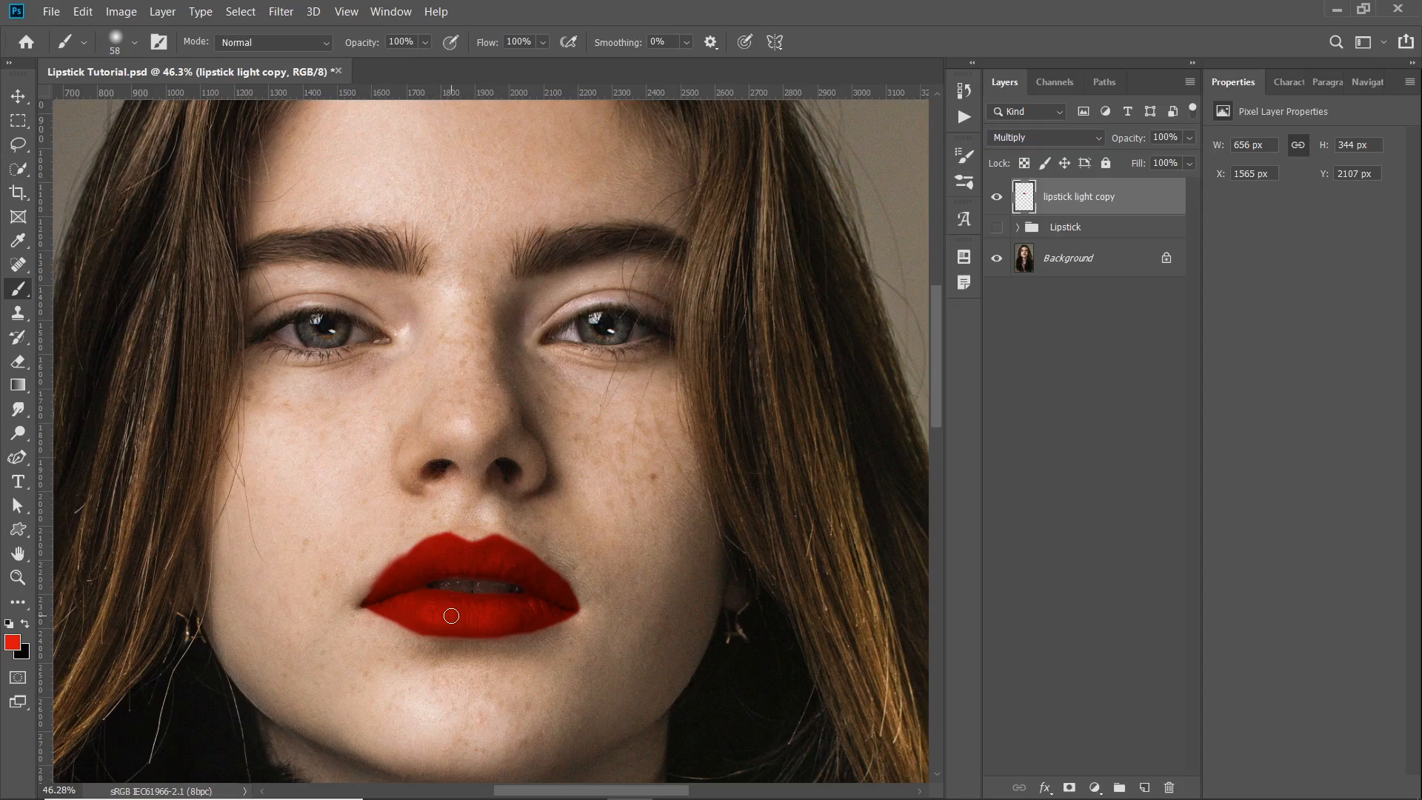
scroll(437, 606, up, 3)
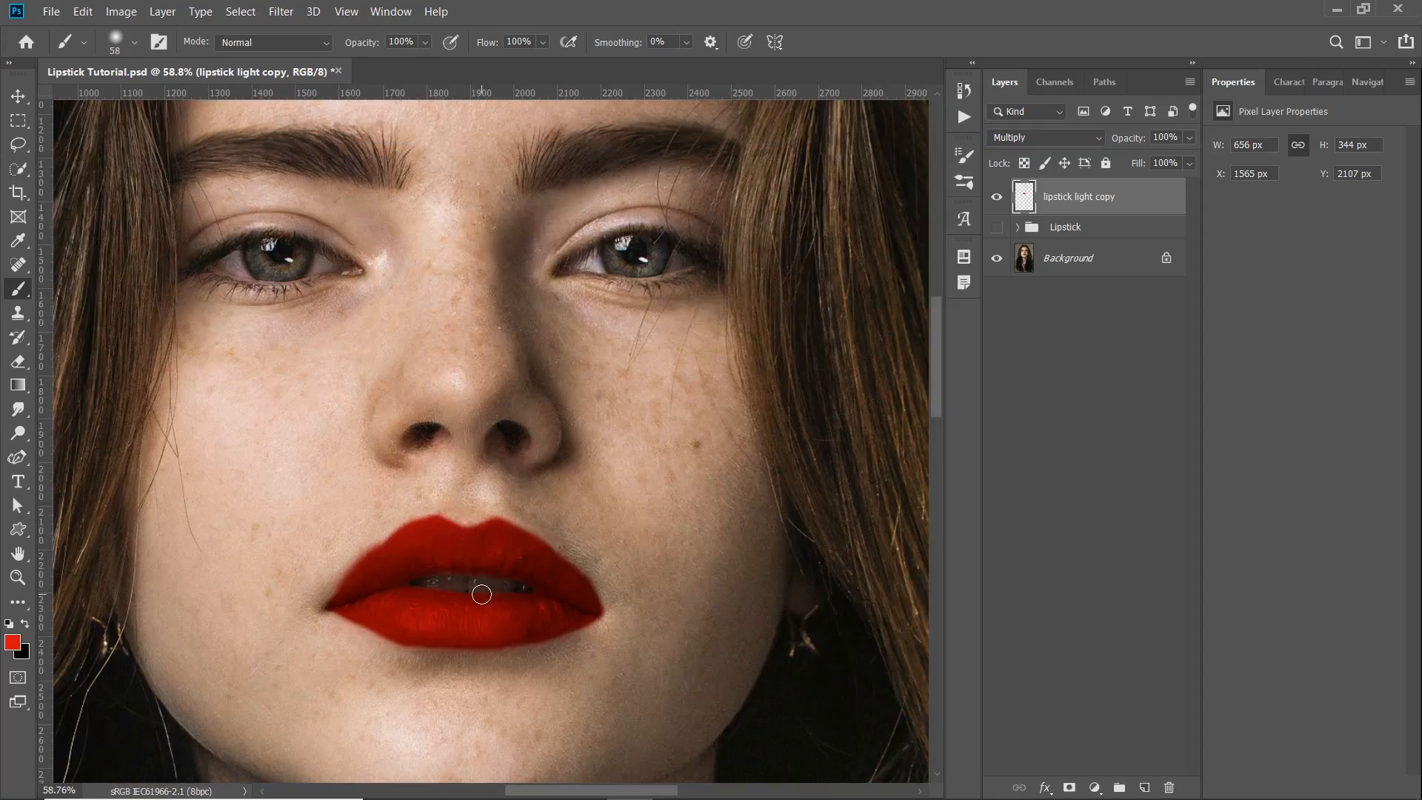
scroll(393, 578, up, 4)
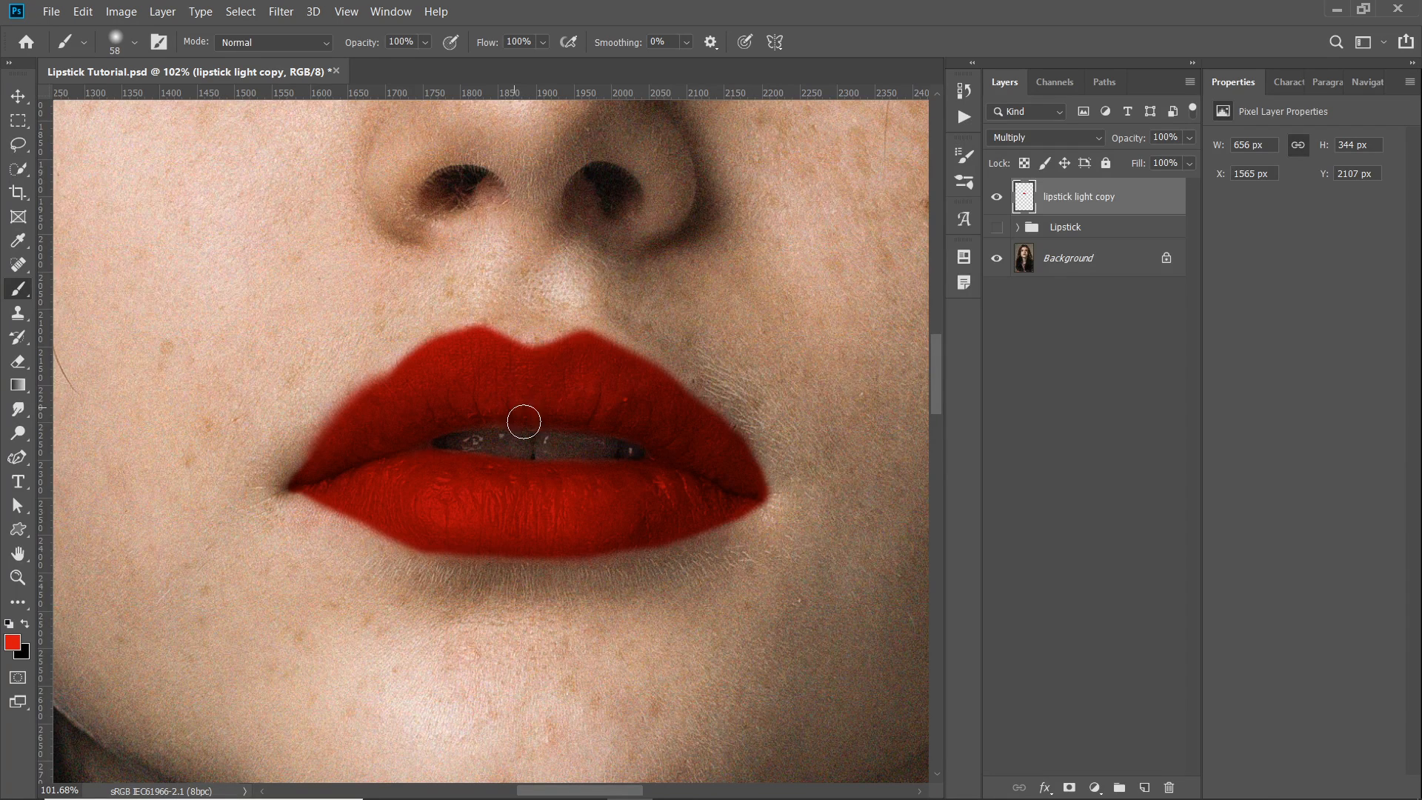
scroll(509, 411, up, 2)
click(1063, 146)
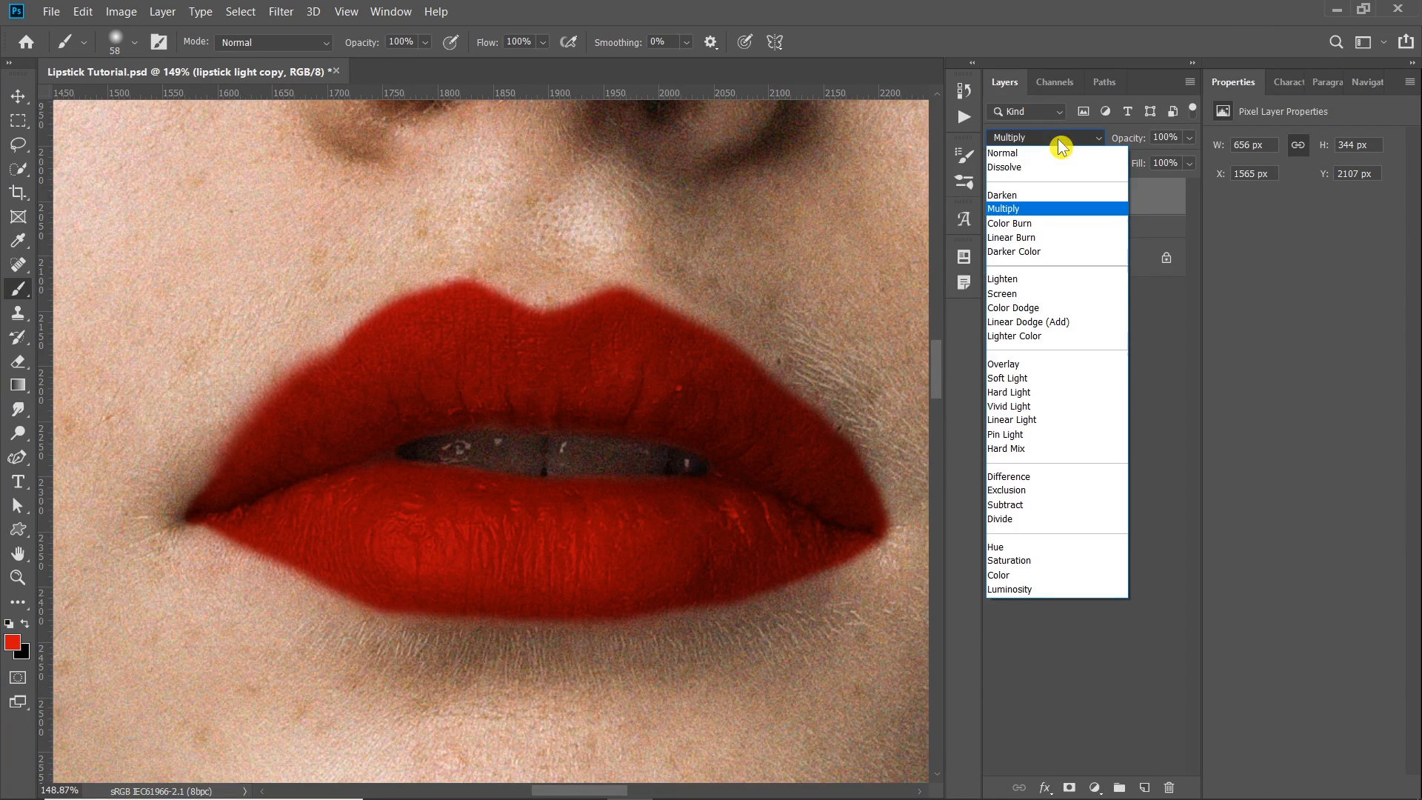
click(1038, 207)
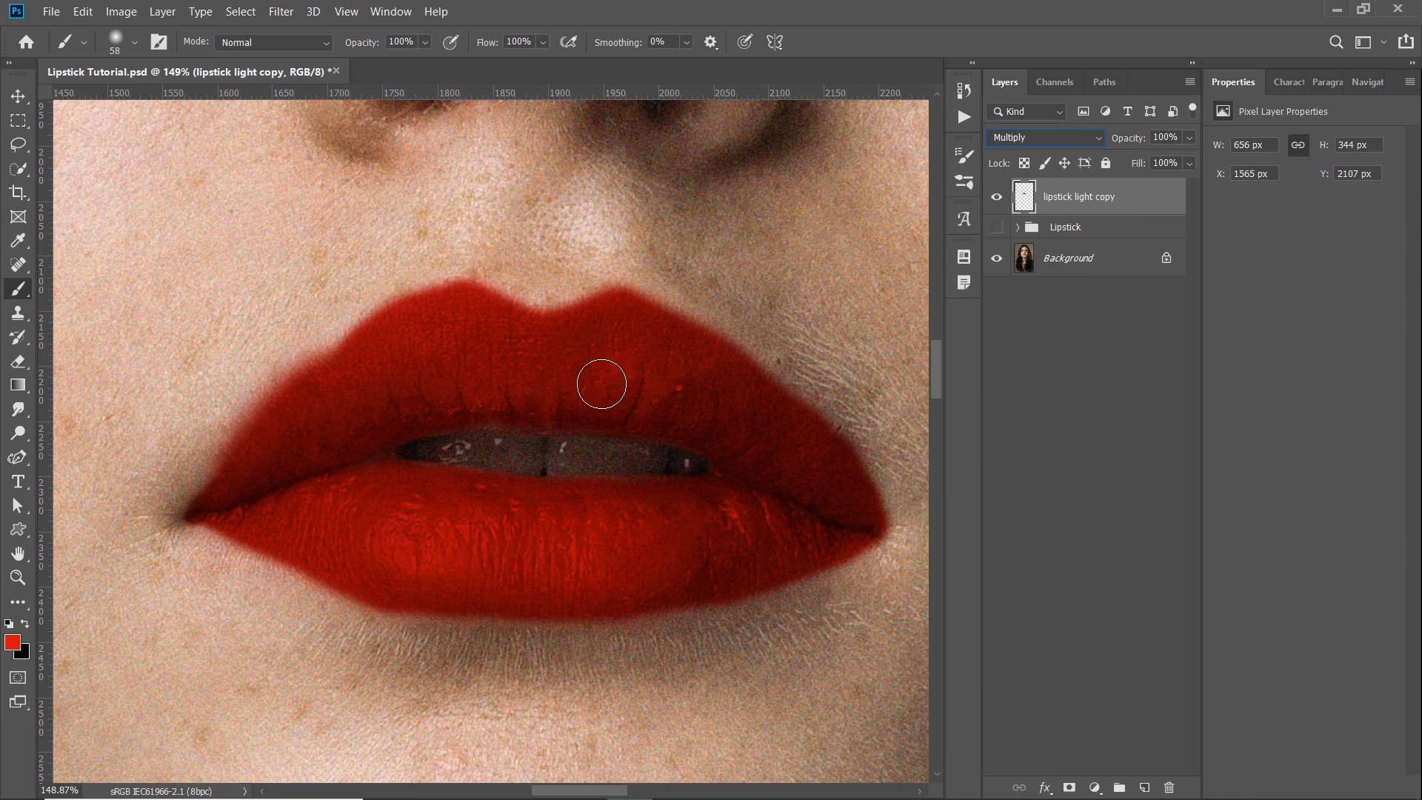
- Open the blending options of the lipstick light copy layer and place the dialog so the lips stay in view
scroll(602, 391, down, 3)
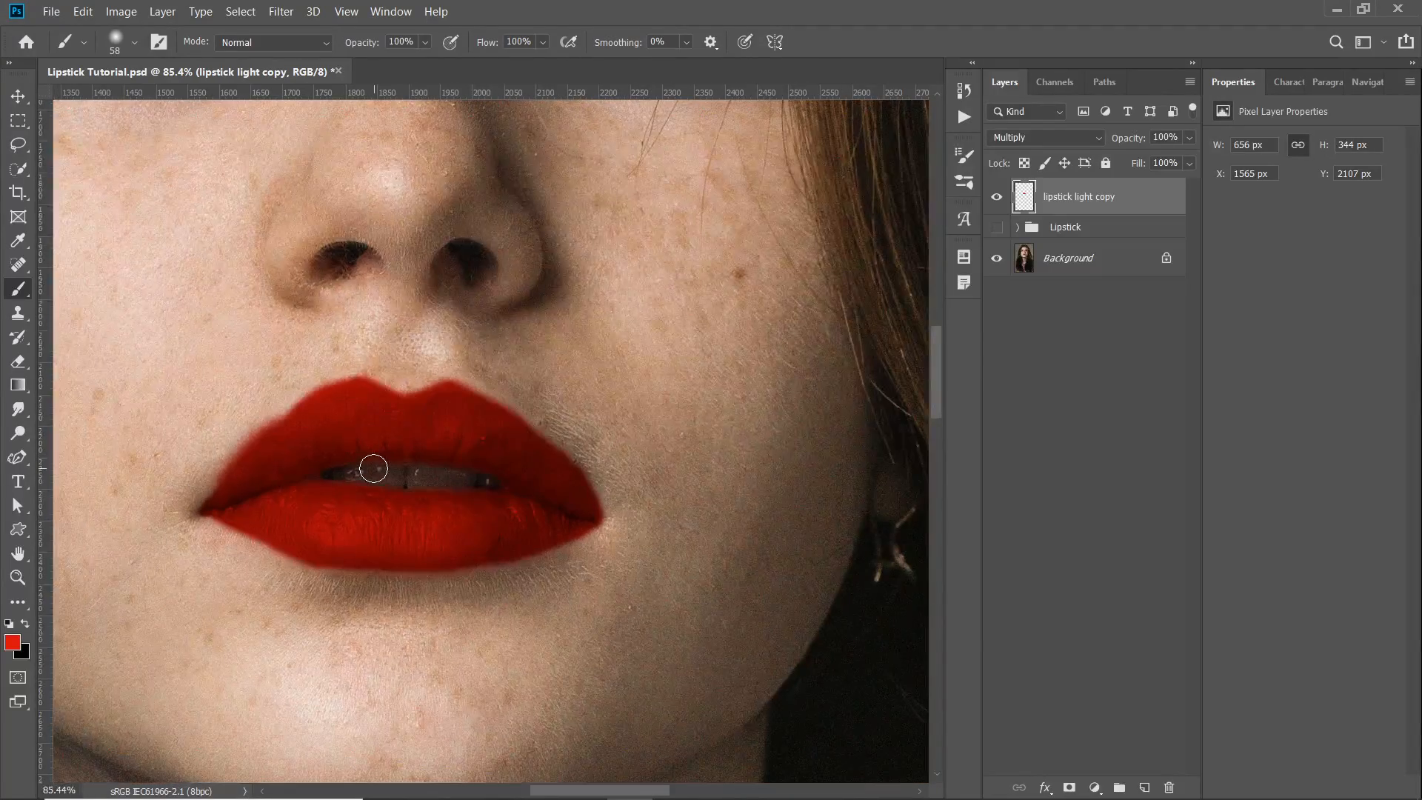
scroll(374, 469, down, 2)
scroll(374, 474, down, 3)
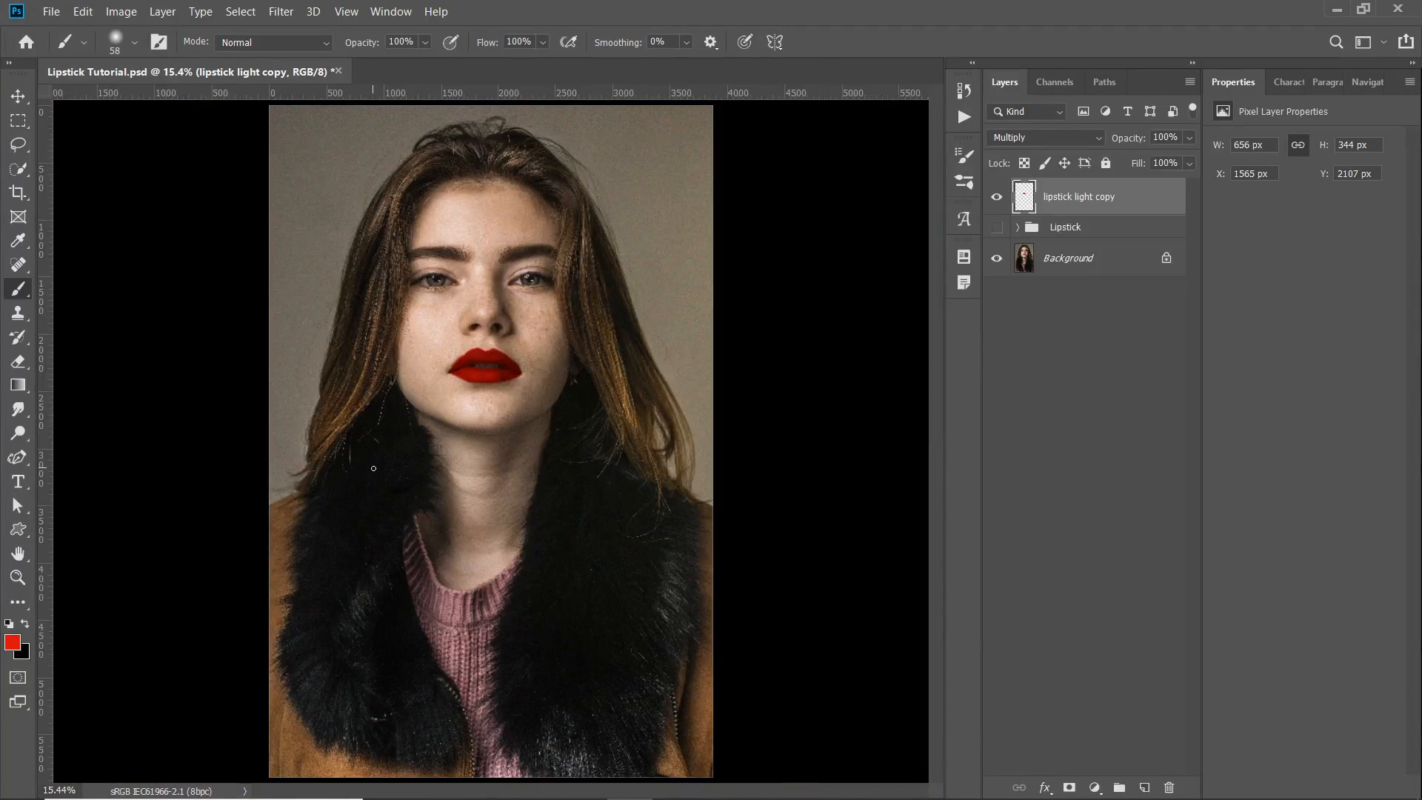
scroll(509, 348, up, 6)
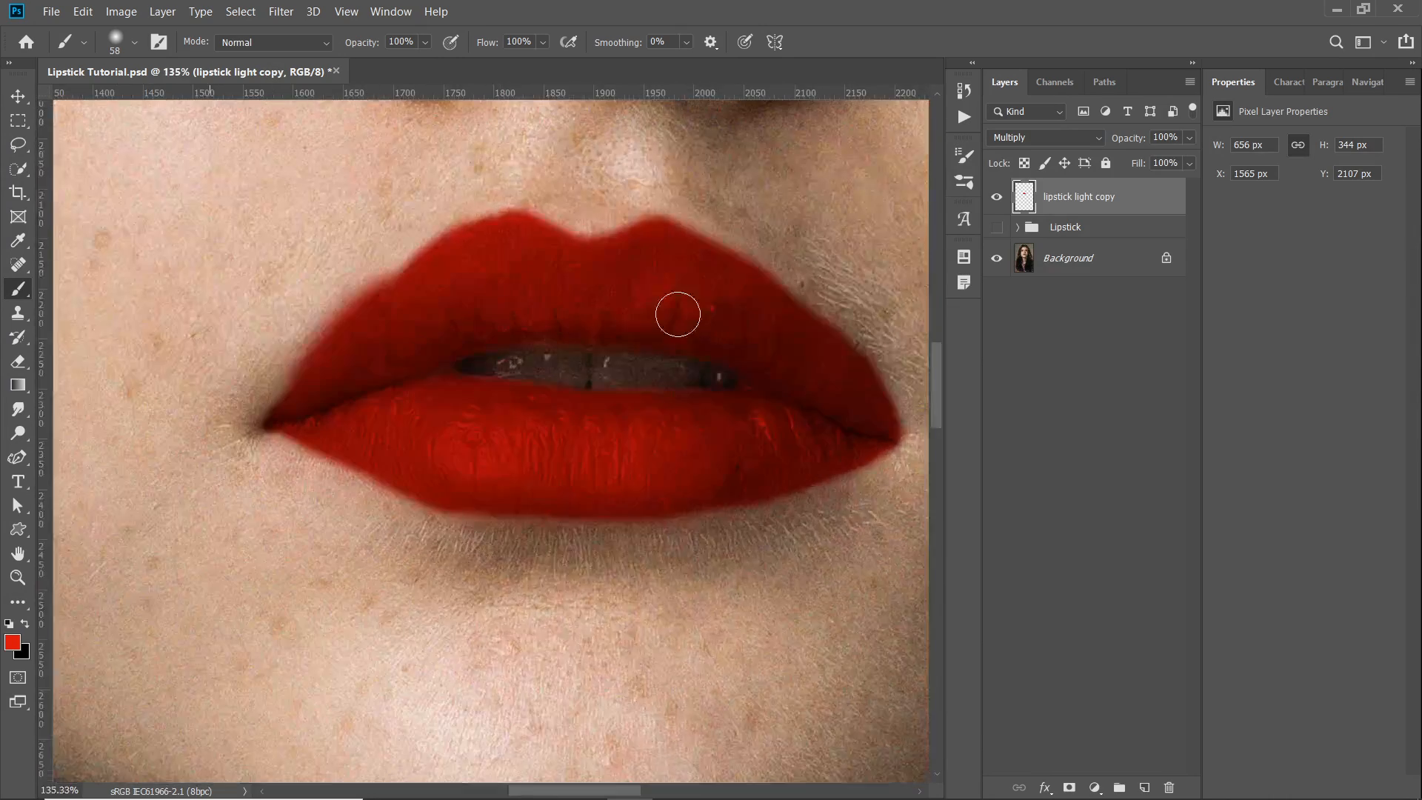
drag(677, 315, 571, 386)
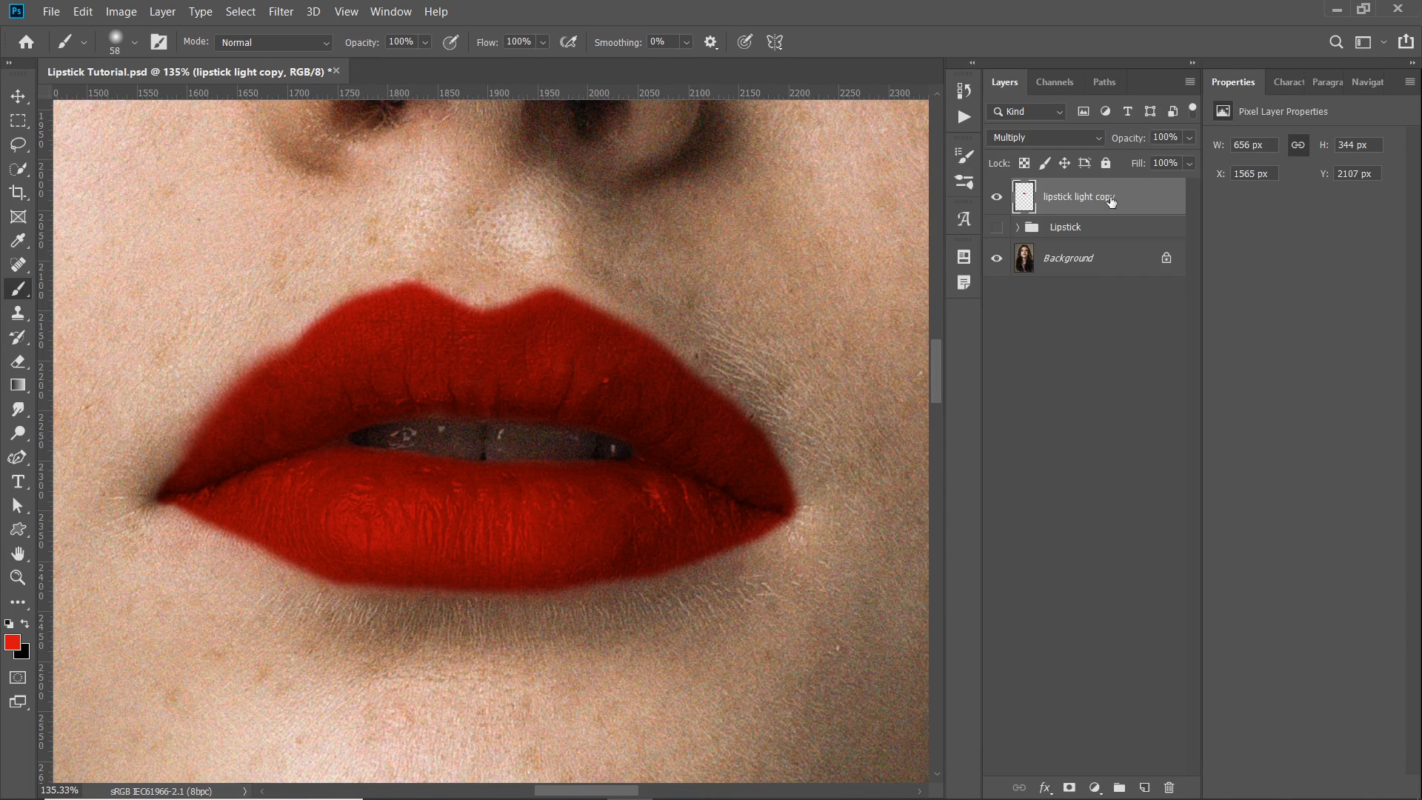
double_click(1157, 207)
drag(1119, 191, 1142, 123)
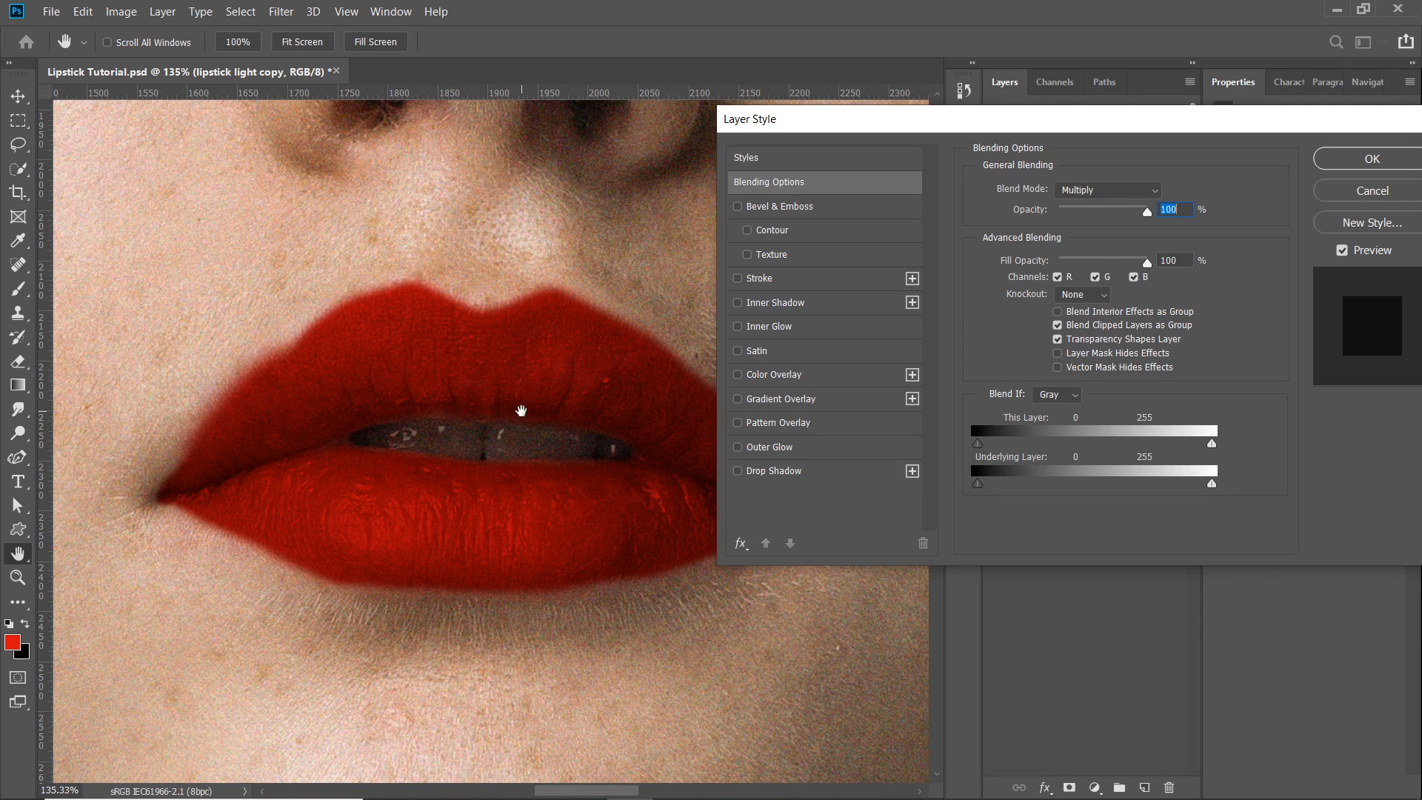
drag(1126, 118, 993, 356)
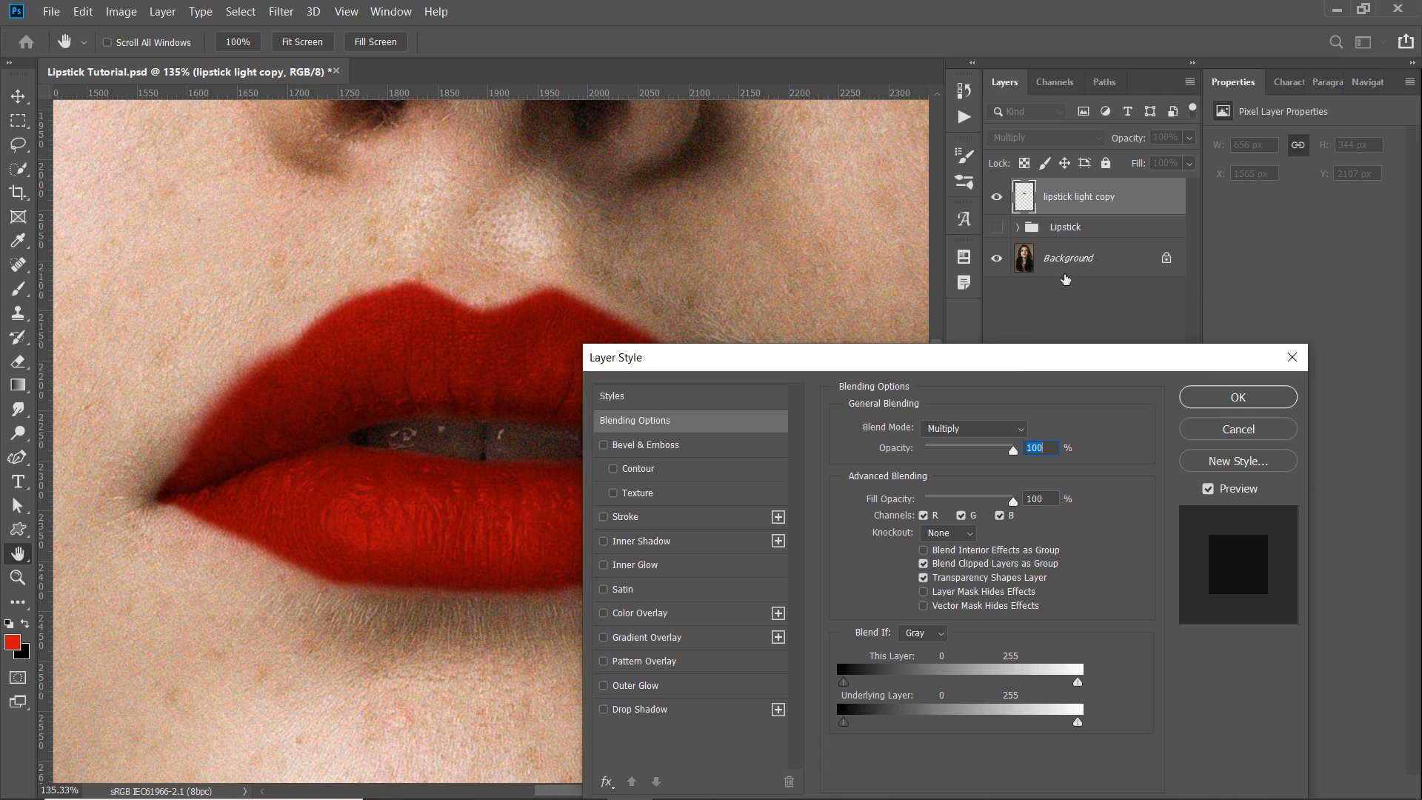
drag(1041, 365, 1161, 210)
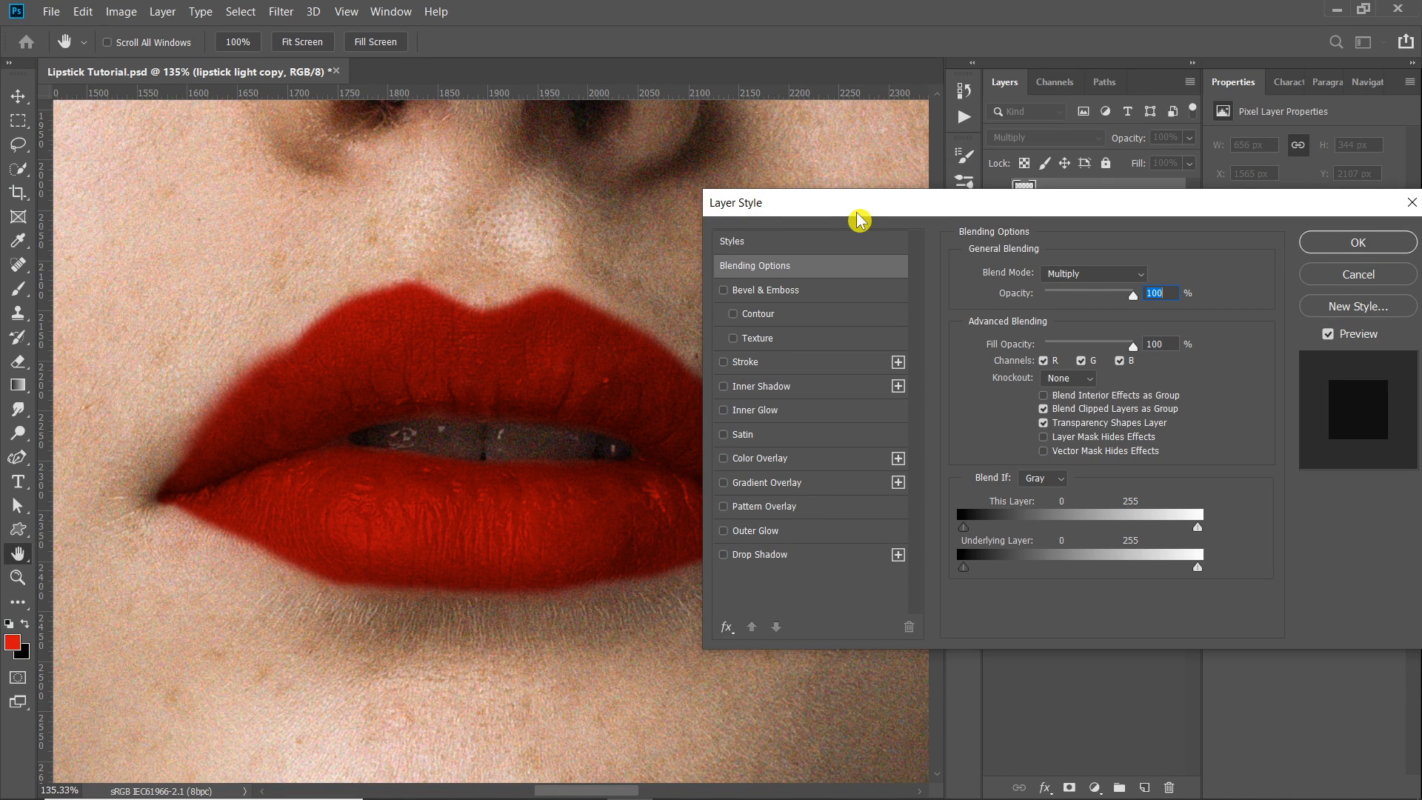
drag(857, 212, 815, 285)
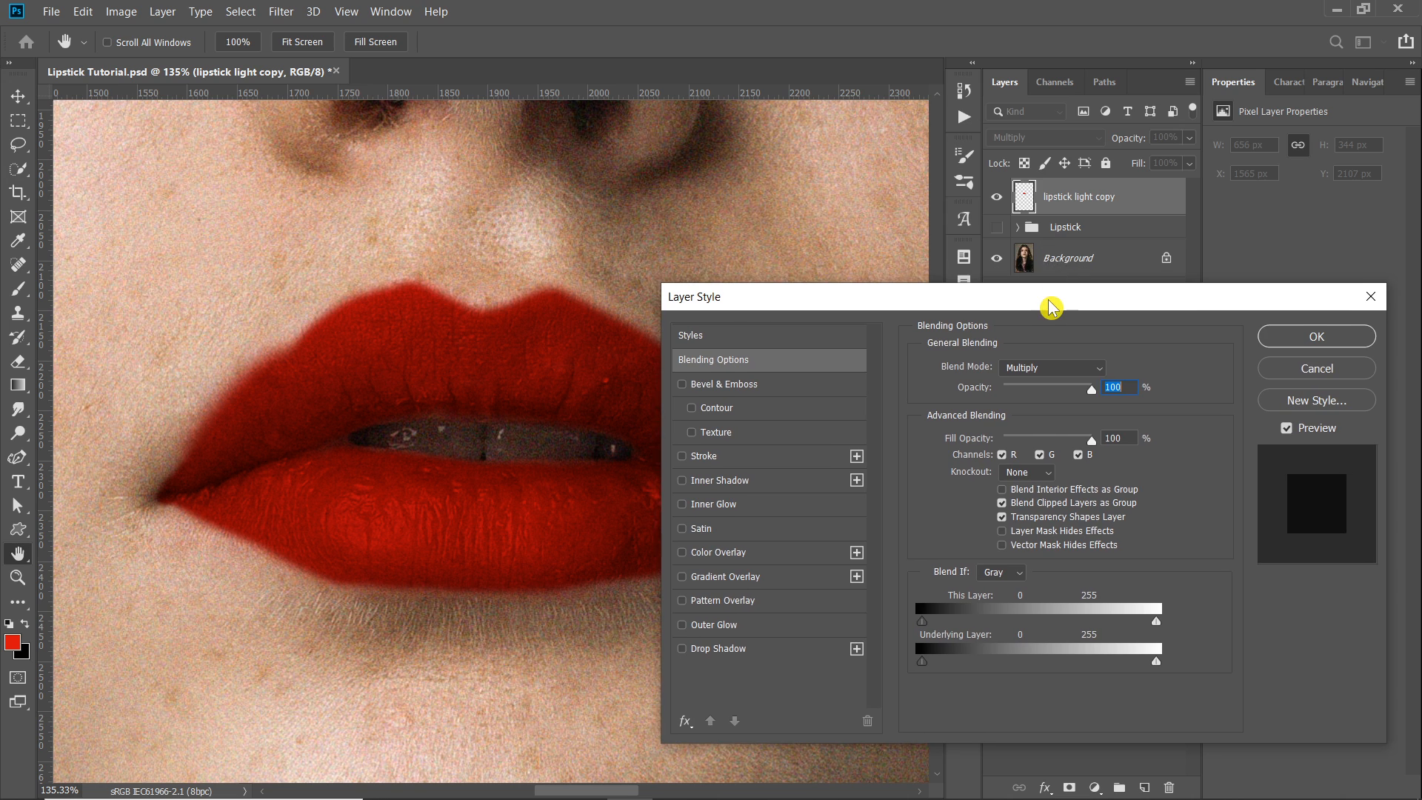
drag(1052, 286, 1054, 197)
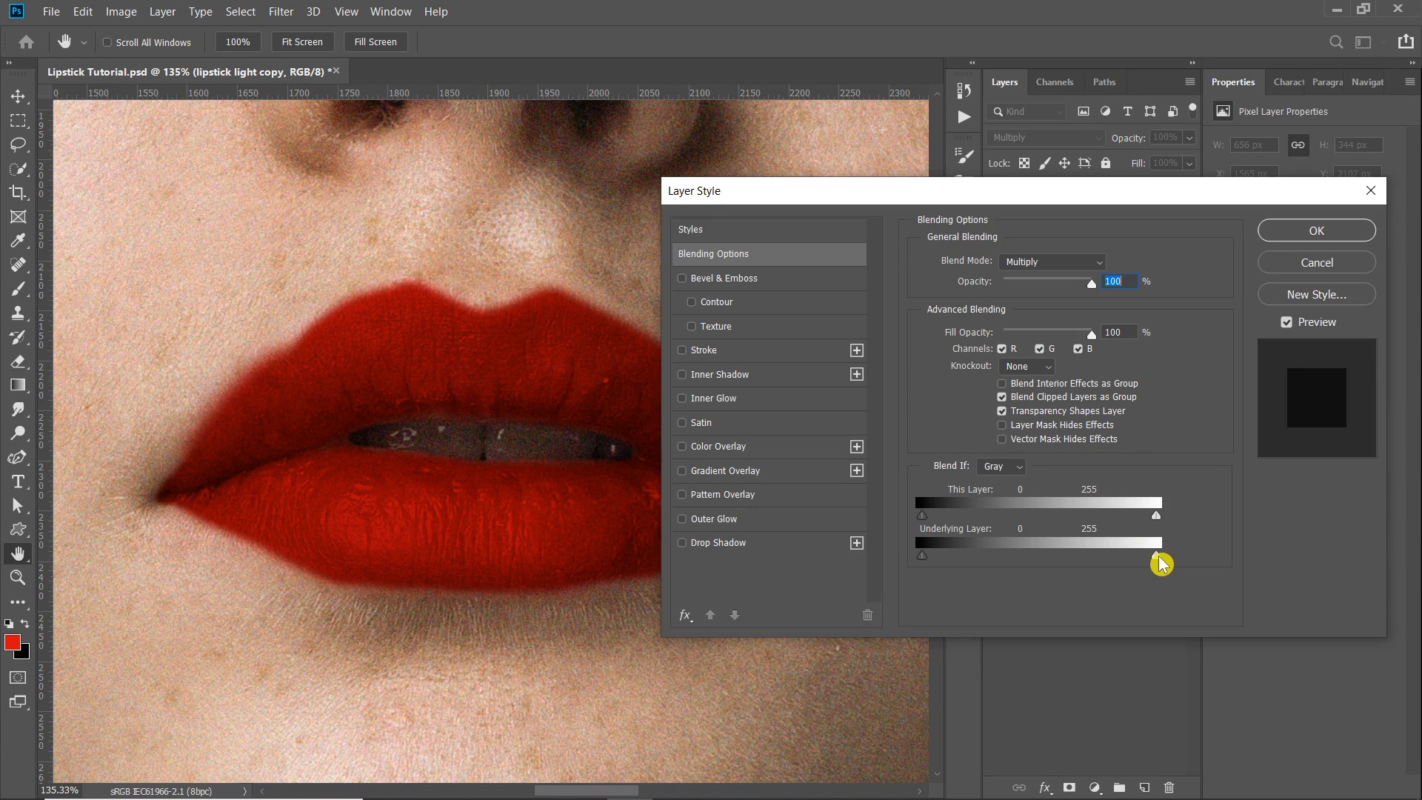
- Split the Underlying Layer highlight slider of Blend If to 135 / 255, apply the layer style and switch to the Move tool
drag(1160, 563, 1118, 563)
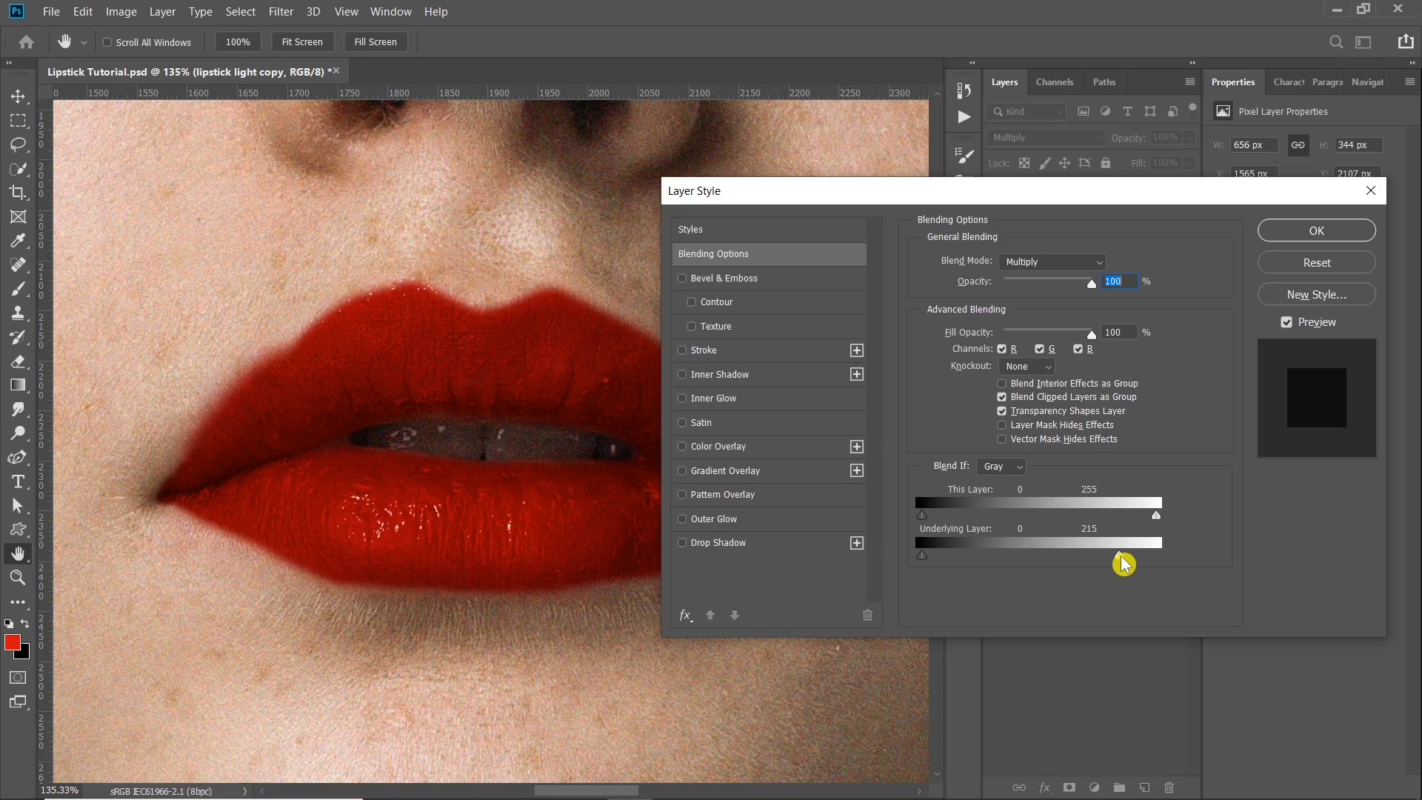
drag(1123, 564, 1042, 561)
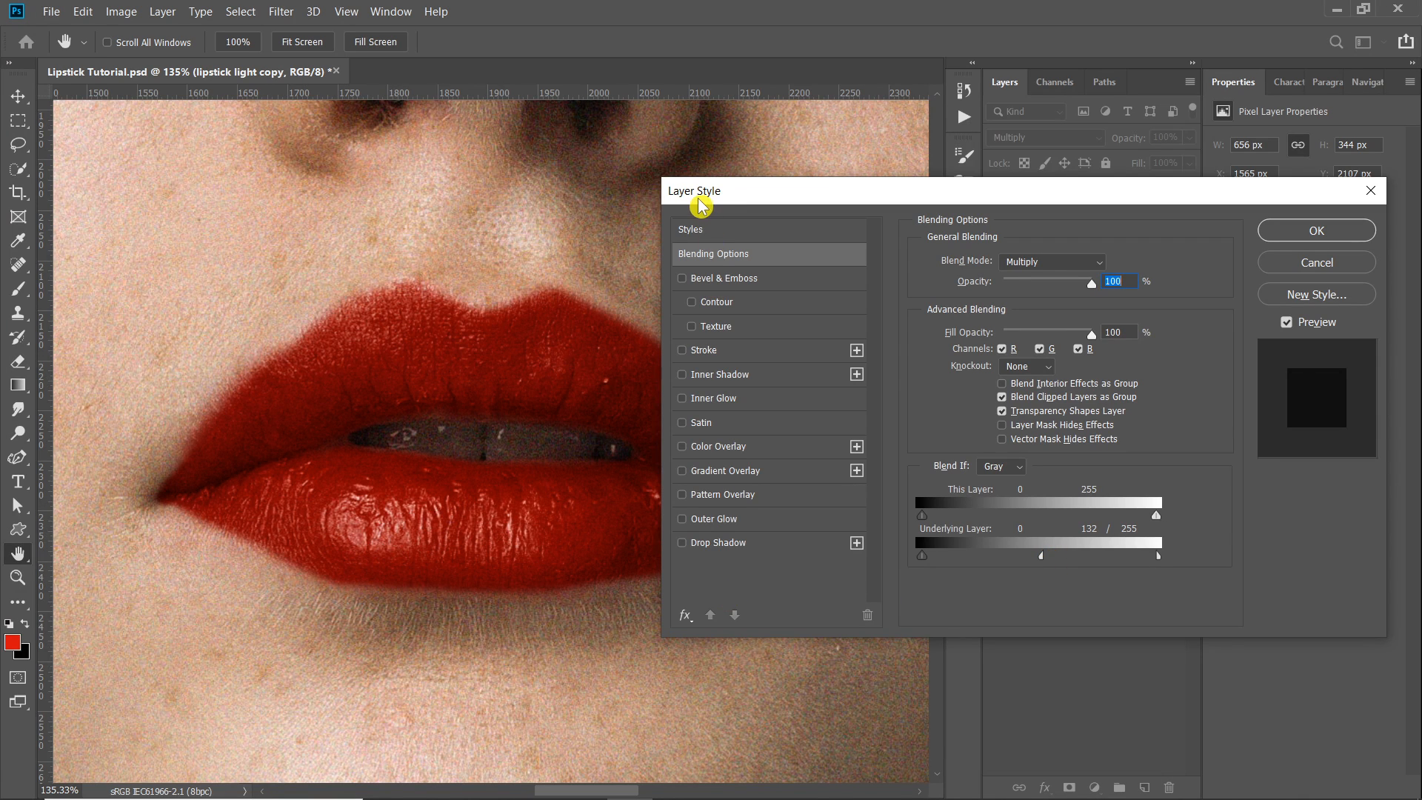
drag(673, 194, 762, 189)
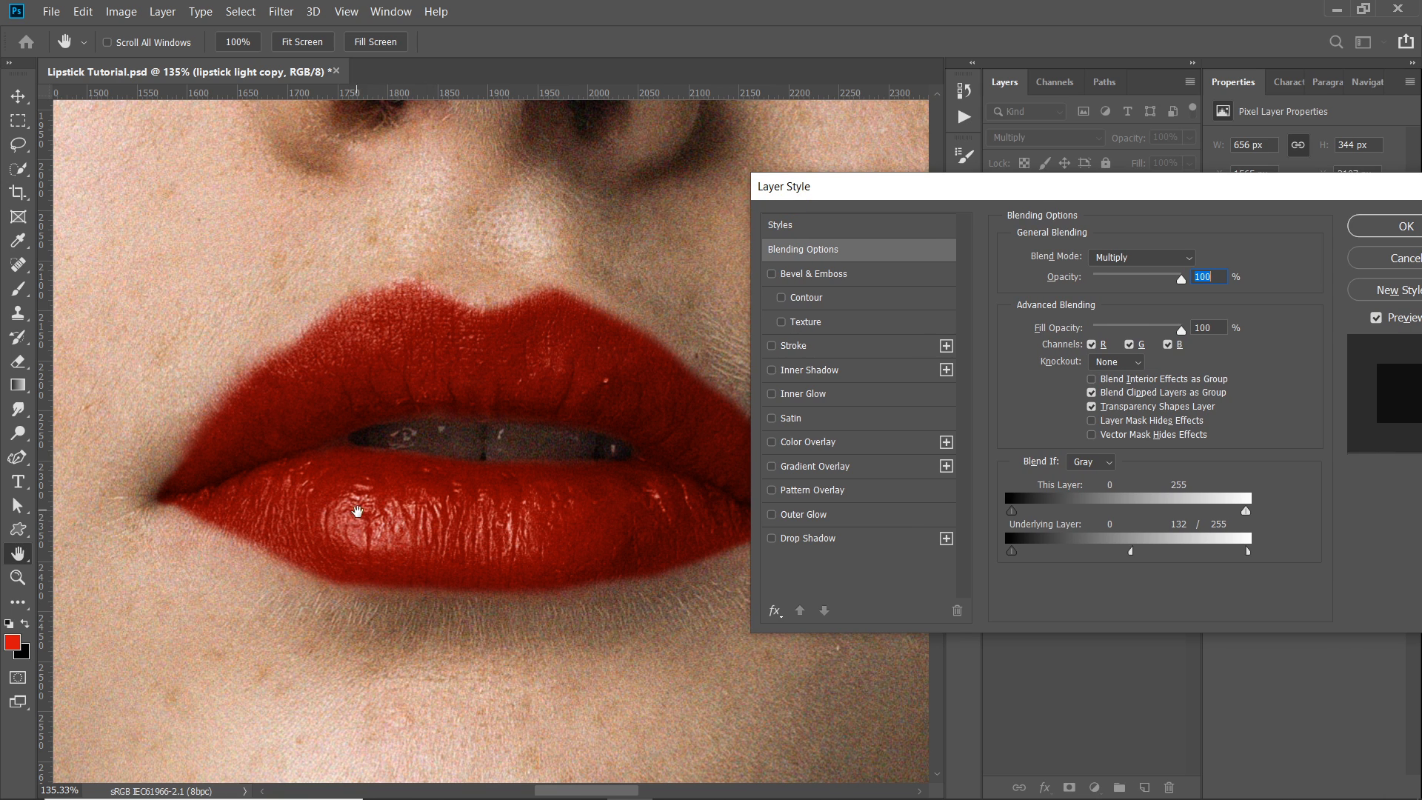
mouse_move(1131, 552)
mouse_down()
mouse_move(1243, 555)
mouse_move(1135, 553)
mouse_up()
click(1380, 230)
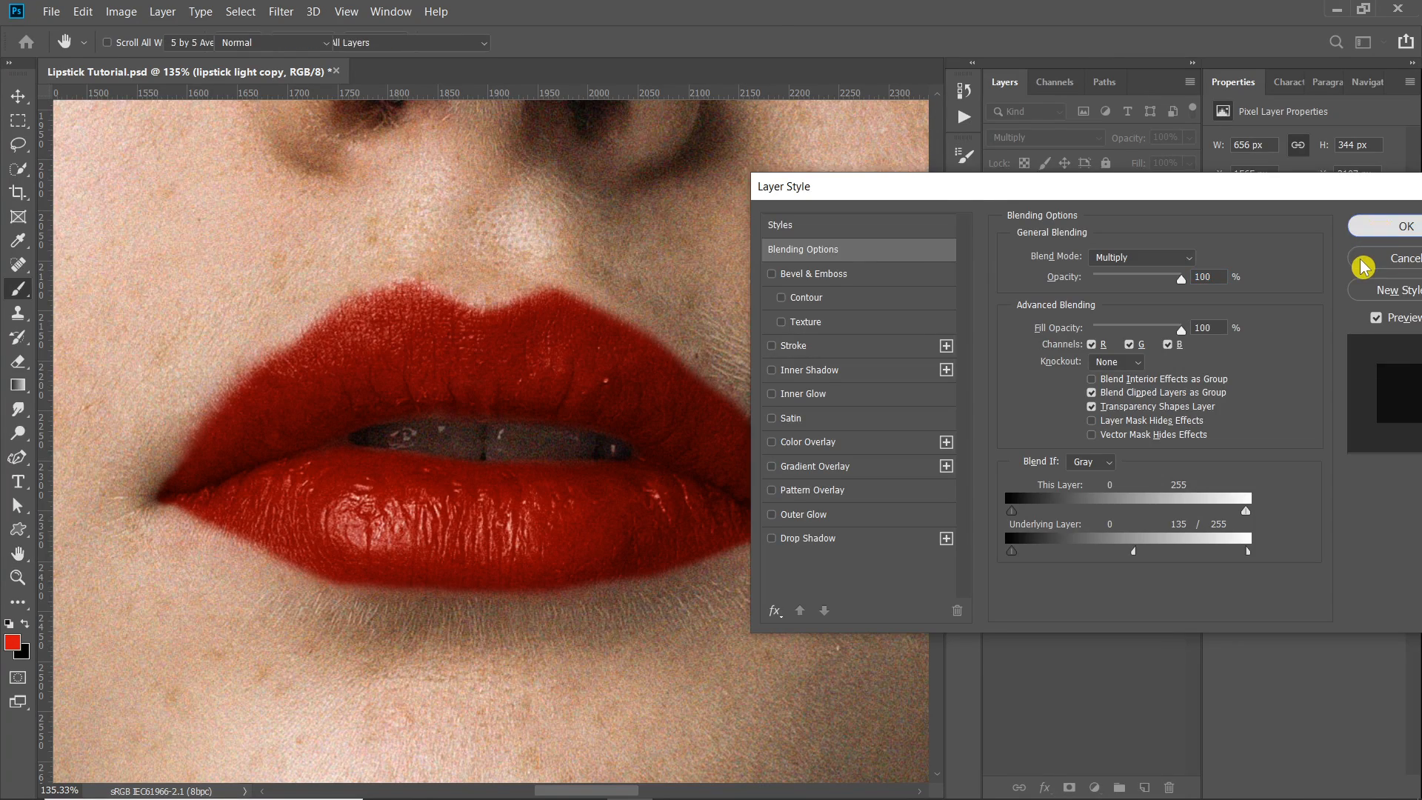
scroll(593, 499, down, 5)
scroll(526, 503, down, 2)
key(v)
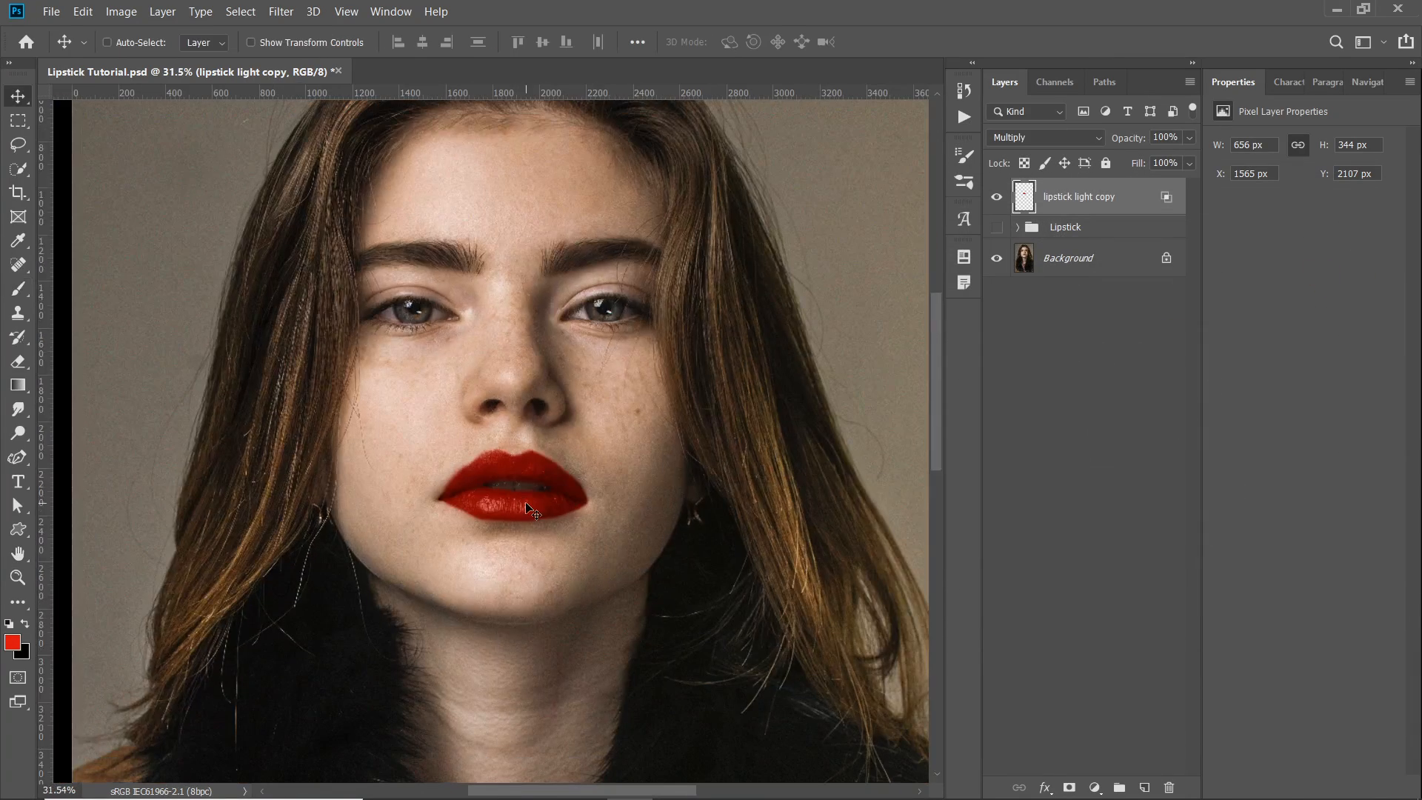
- Lower the opacity of the lipstick light copy layer to 68% and check the lips up close
click(1189, 138)
mouse_move(1188, 158)
mouse_down()
mouse_move(1148, 158)
mouse_move(1164, 168)
mouse_up()
scroll(476, 435, up, 2)
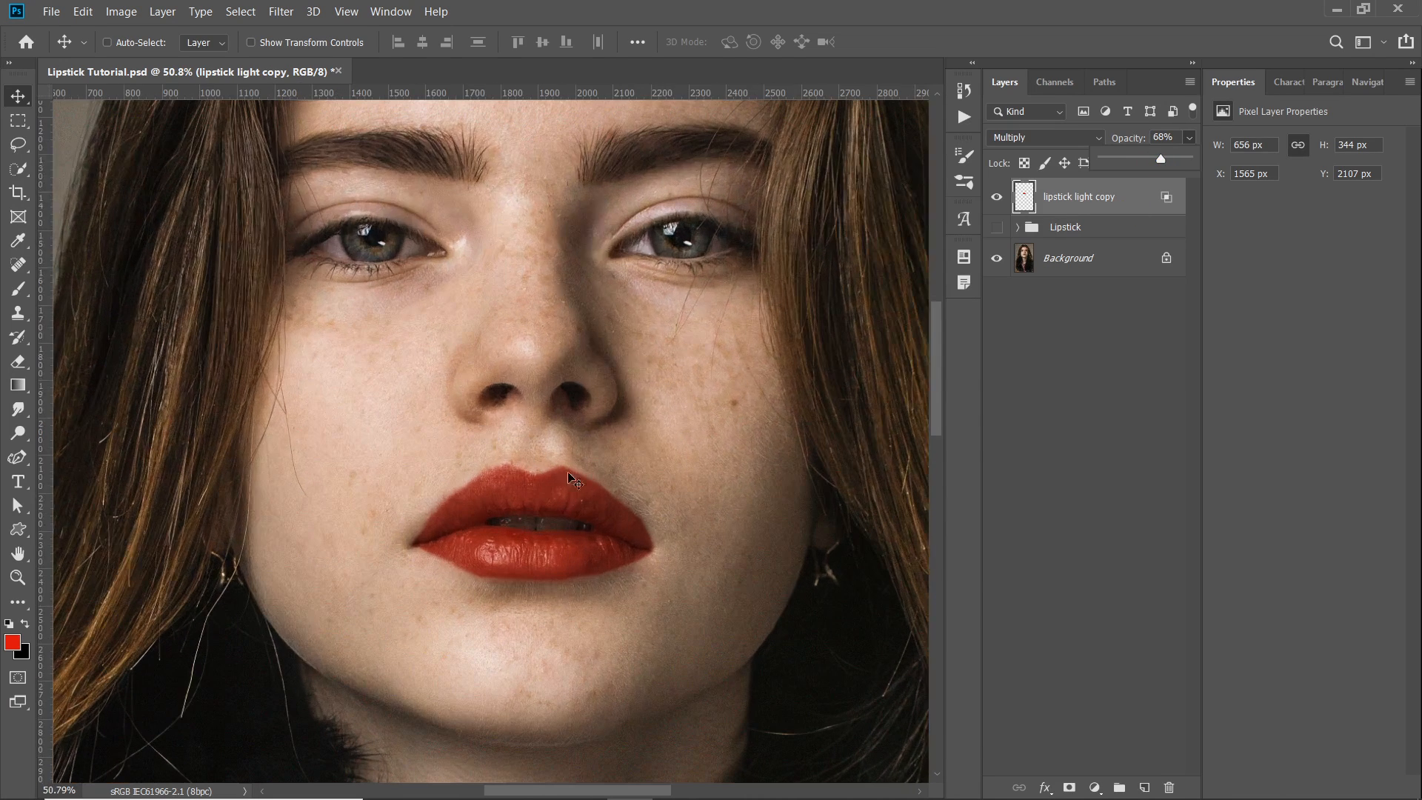
click(1050, 214)
scroll(559, 539, up, 3)
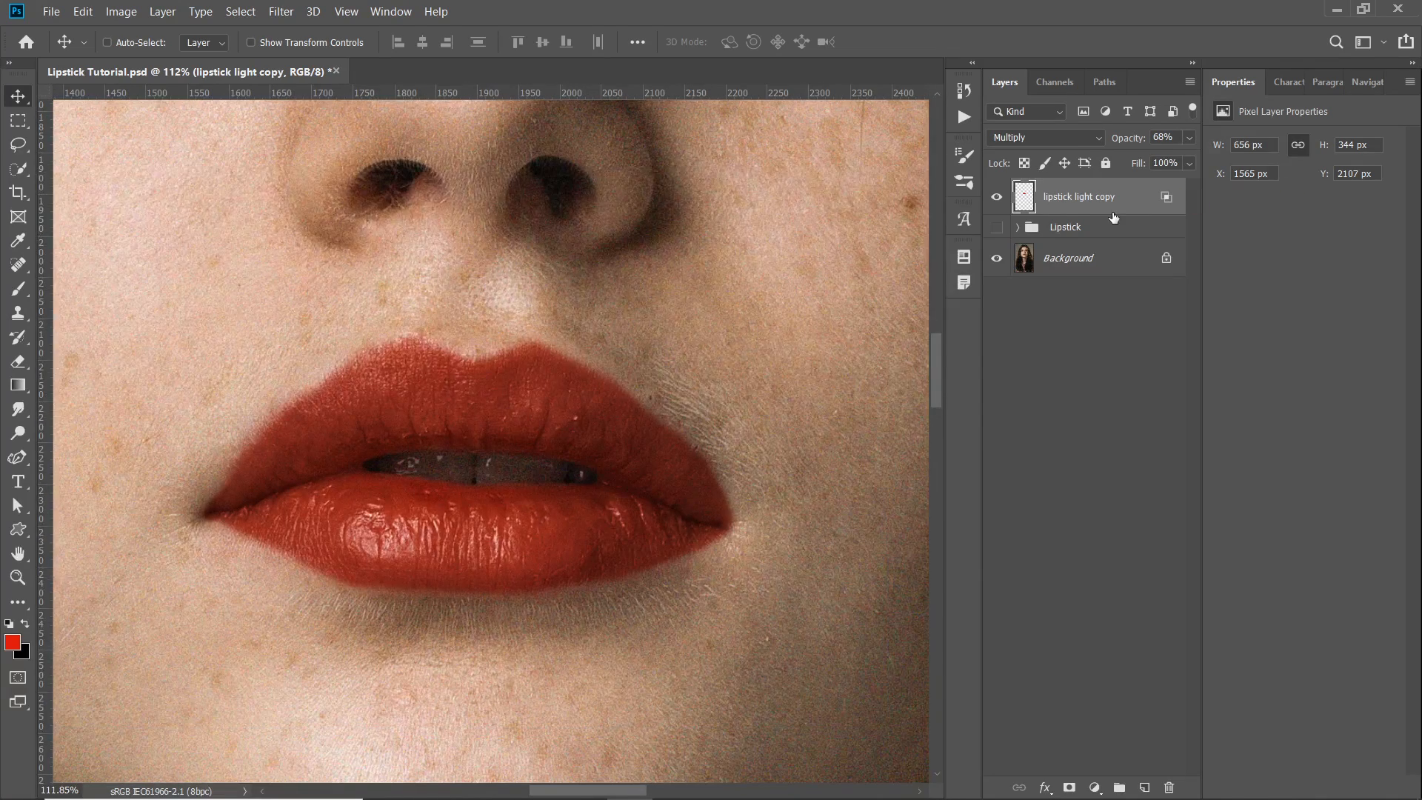
- Duplicate the lipstick light copy layer and rename the original below the duplicate as lipstick dark
key(ctrl+j)
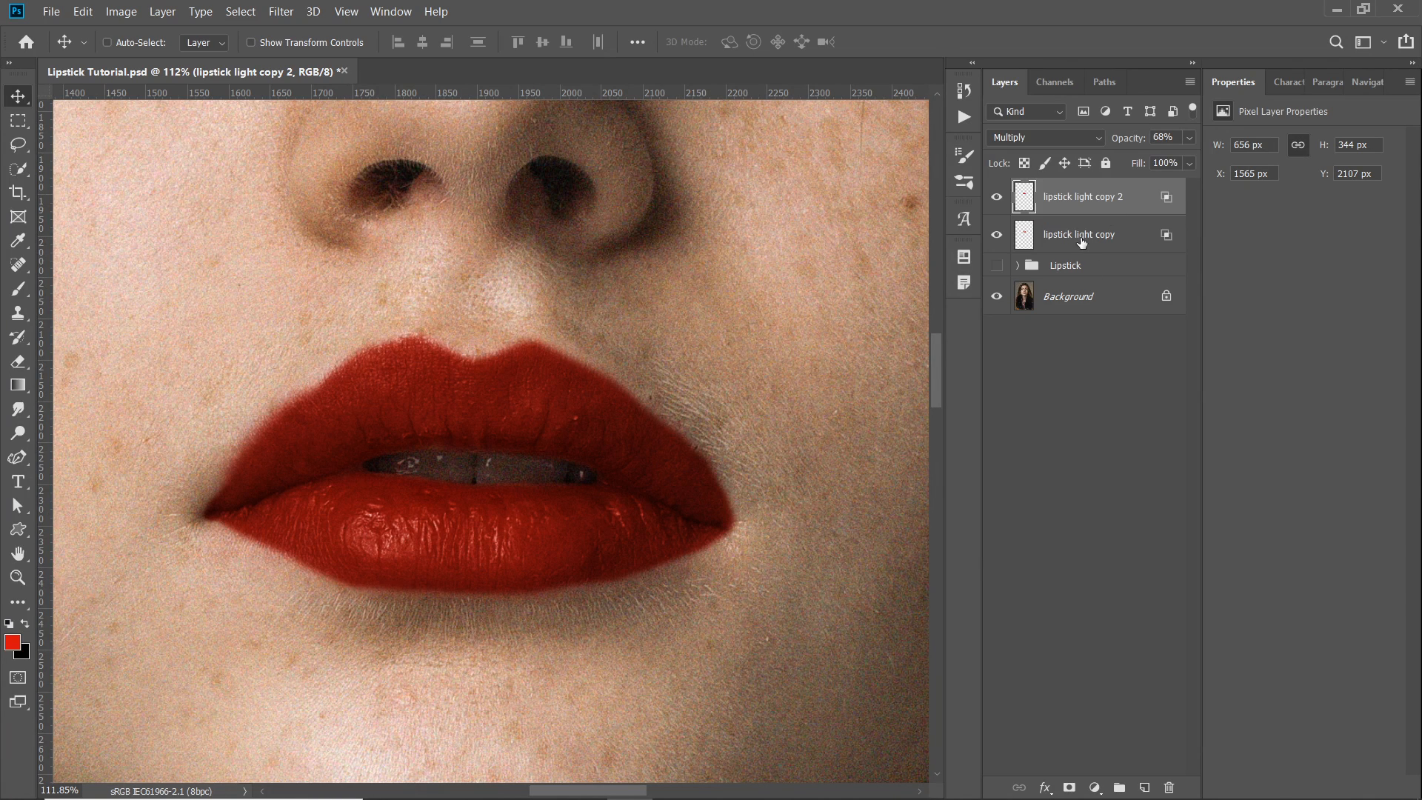
double_click(1085, 235)
click(1069, 235)
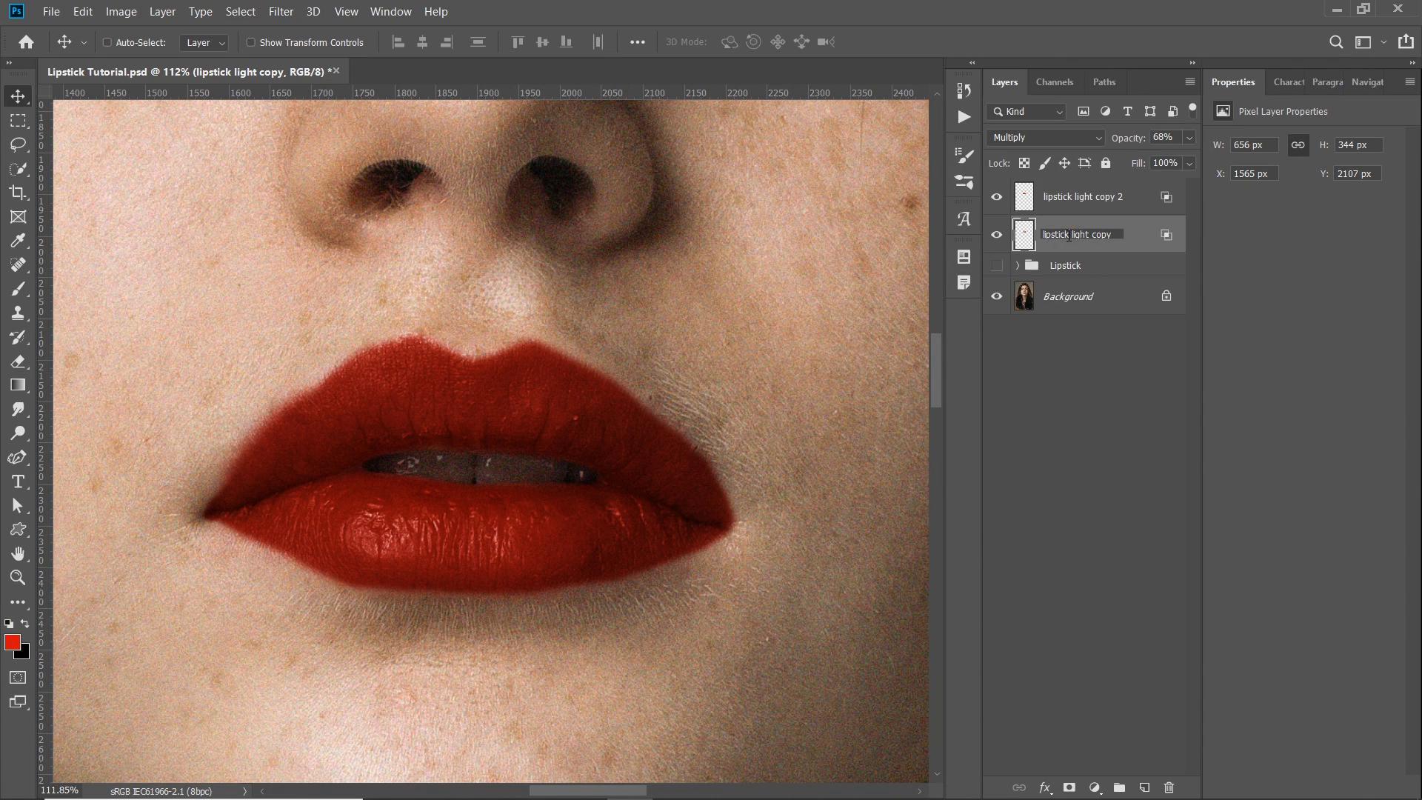
drag(1074, 235, 1149, 237)
text(dark)
key(Return)
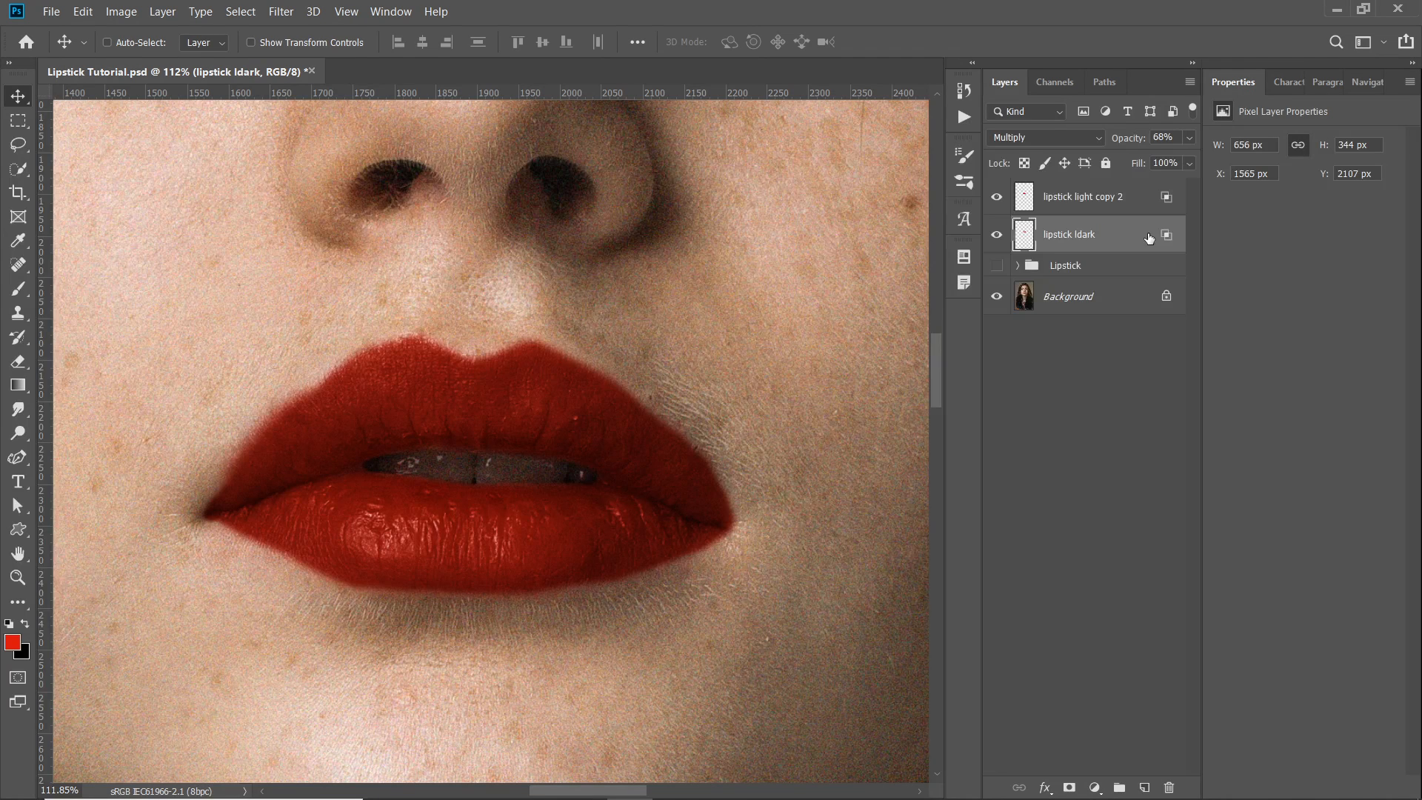
double_click(1083, 235)
click(1078, 234)
key(BackSpace)
key(Return)
- Rename the upper duplicate layer as lipstick light and set its blend mode to Screen
click(1207, 185)
double_click(1085, 200)
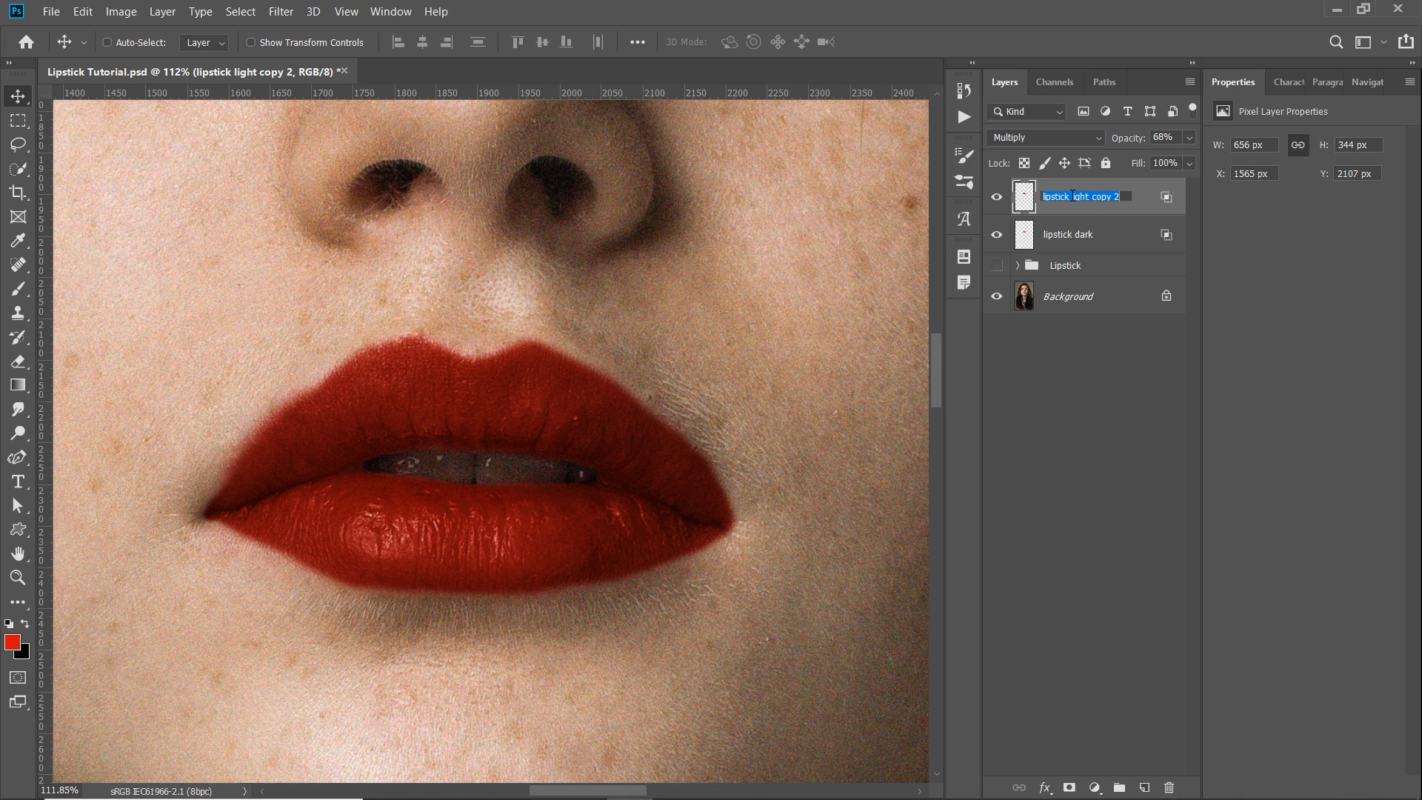
text(lipstick light)
key(Return)
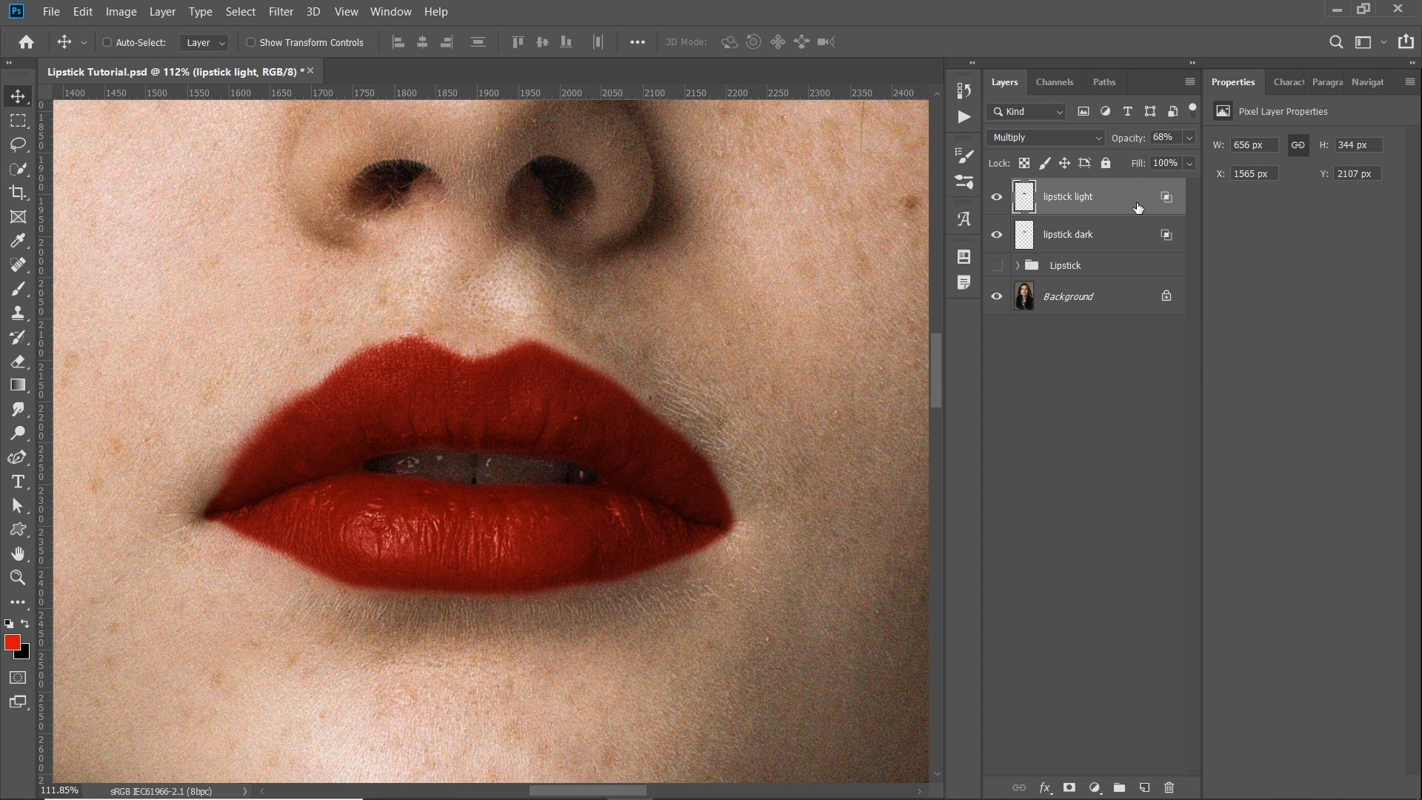
click(1056, 138)
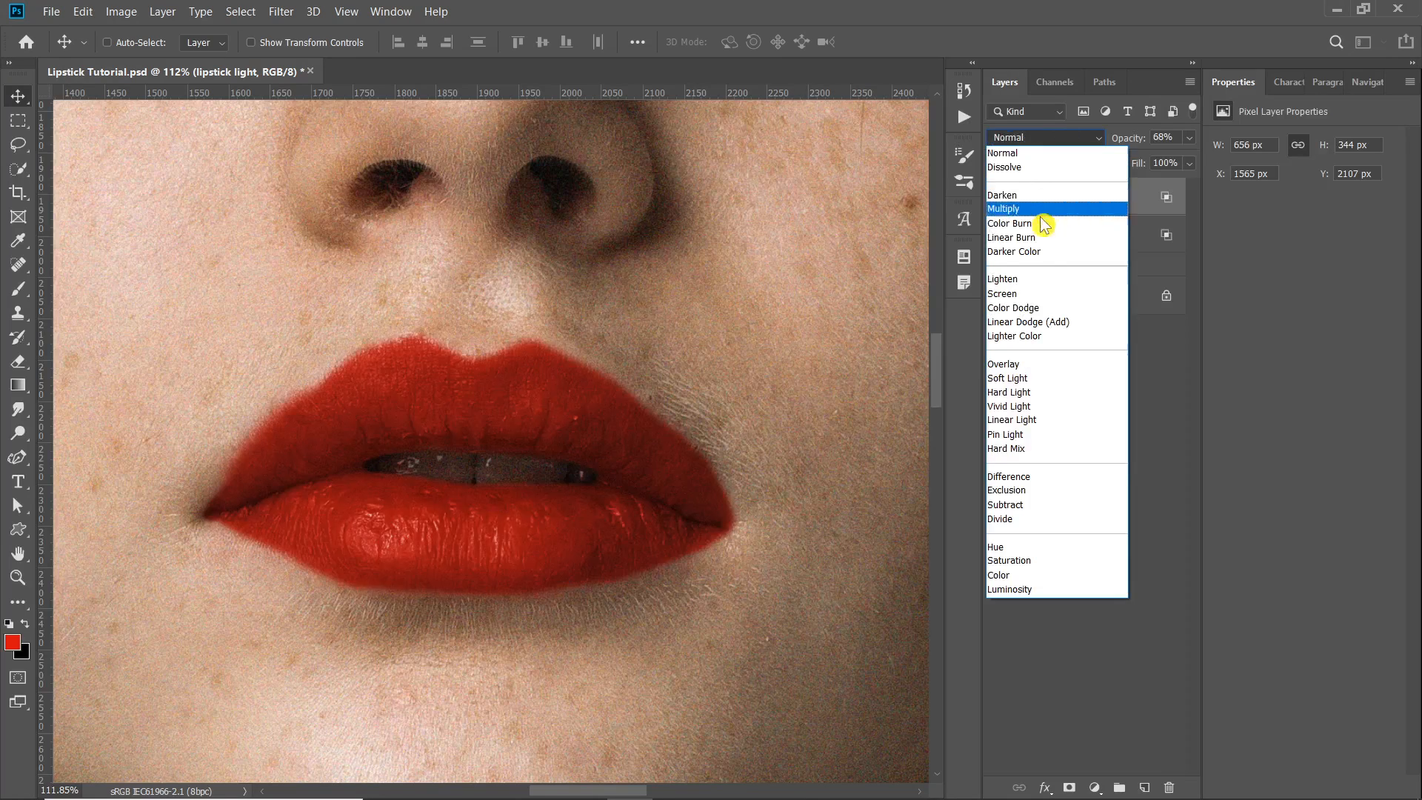
click(1032, 296)
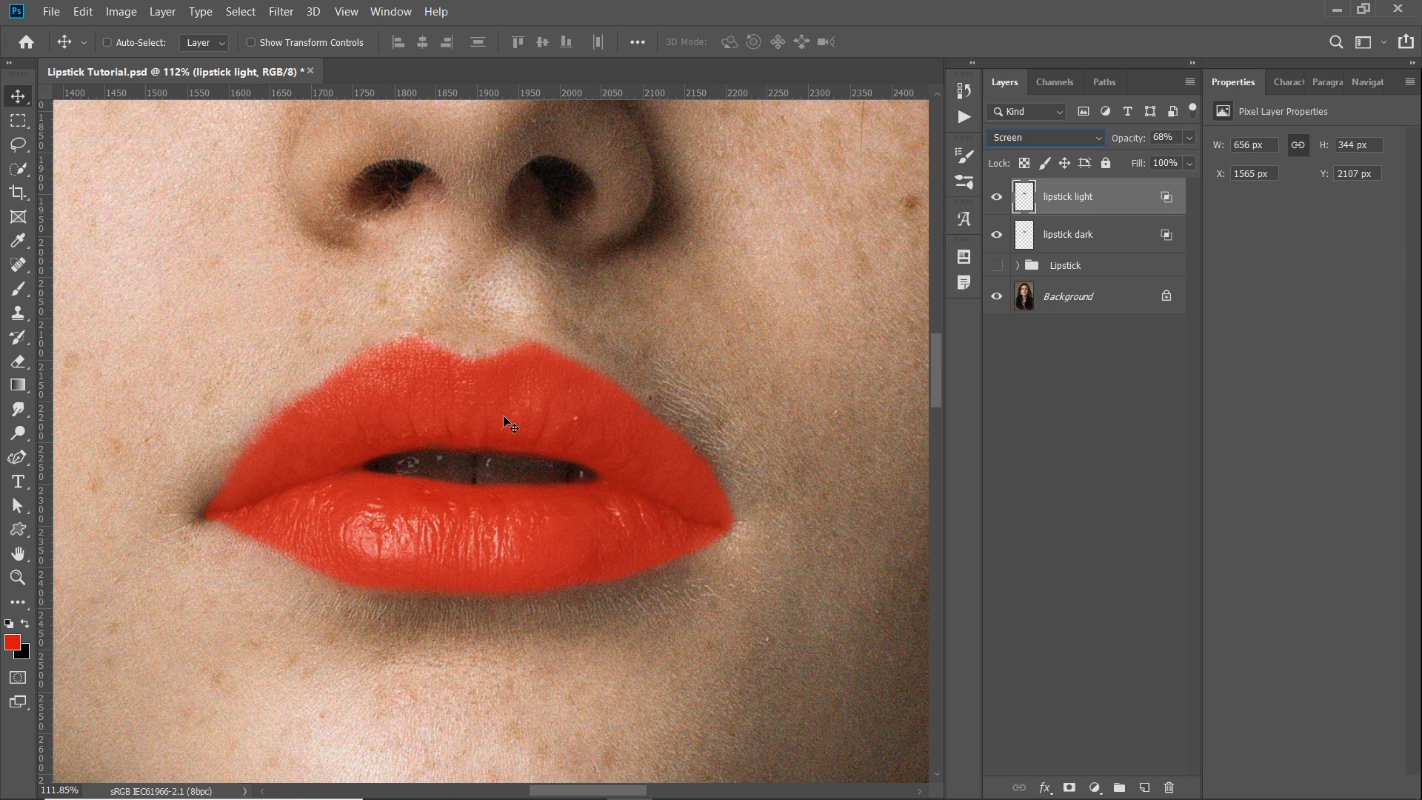
- In the lipstick light layer's Blend If, reset the Underlying Layer highlights to 255, split the shadows to 0 / 143 and apply the style
double_click(1143, 214)
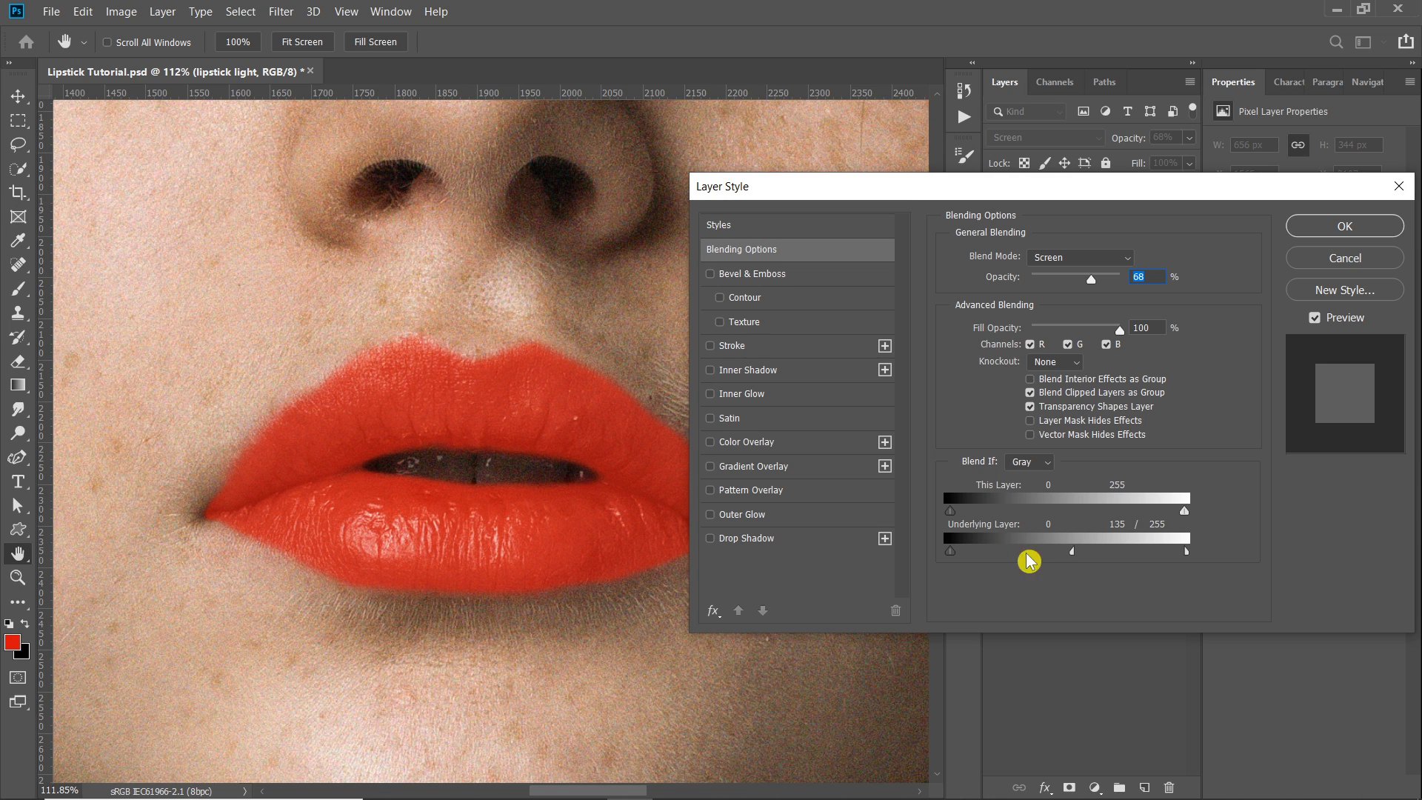
drag(1074, 554, 1229, 557)
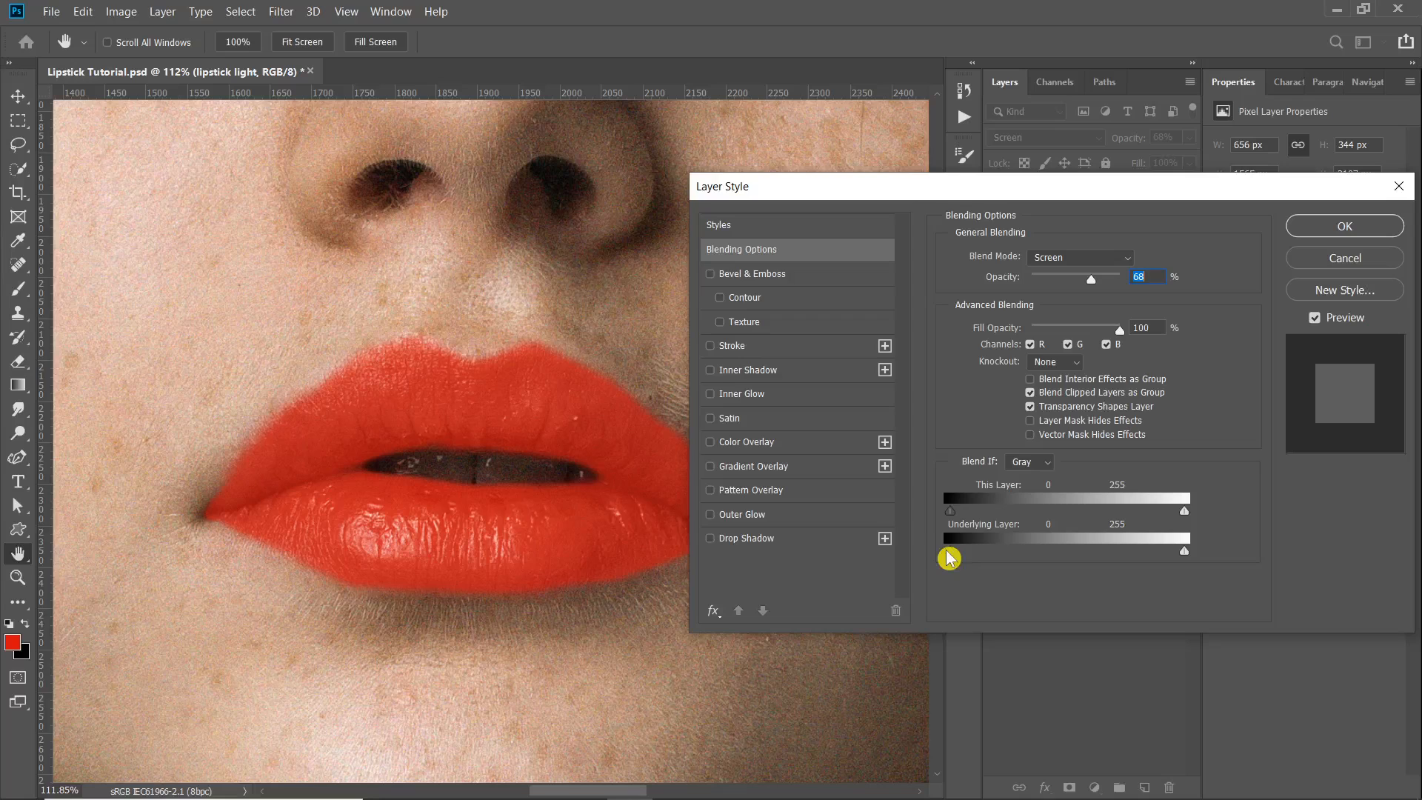
drag(948, 557, 1082, 559)
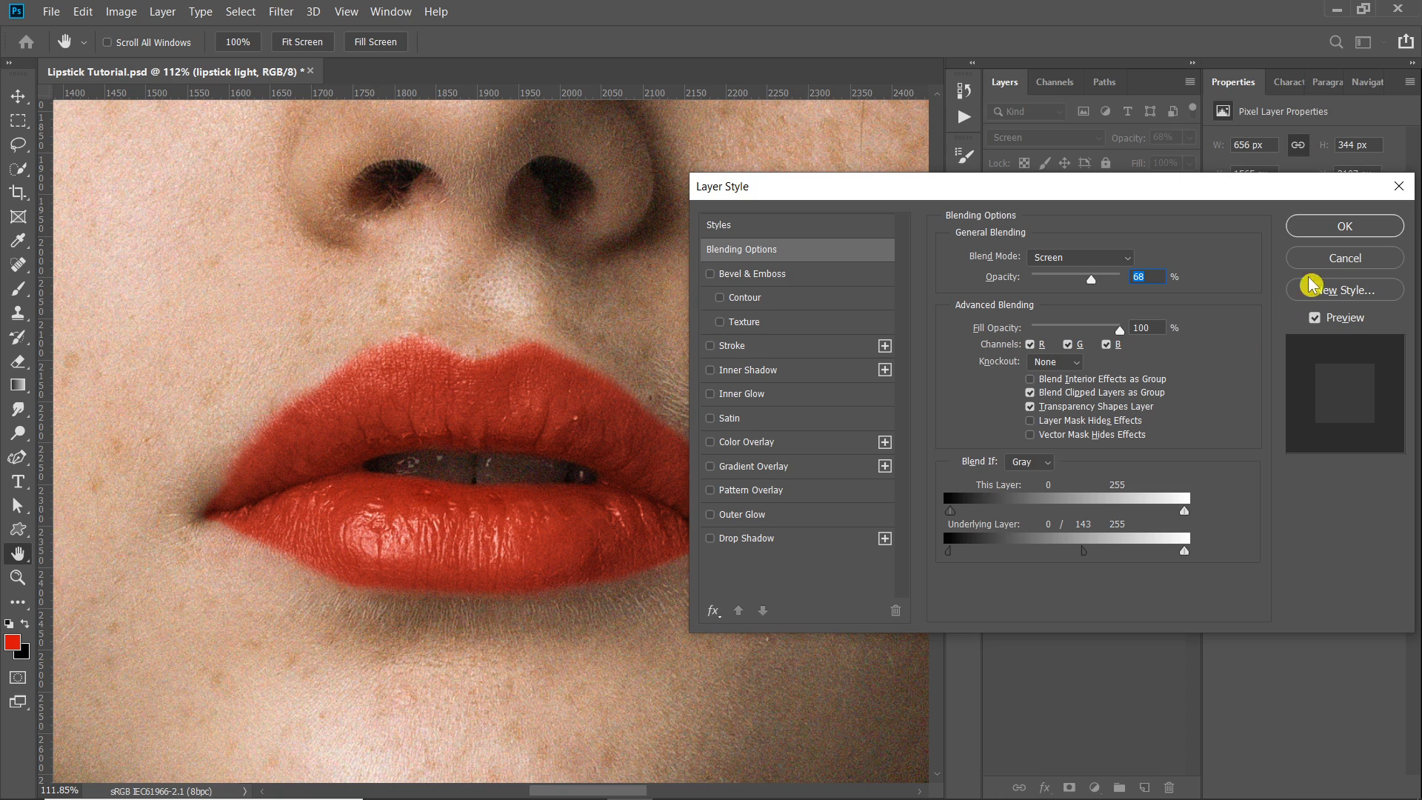
click(1342, 227)
- Group the lipstick light and lipstick dark layers together
scroll(361, 433, down, 3)
scroll(361, 433, down, 2)
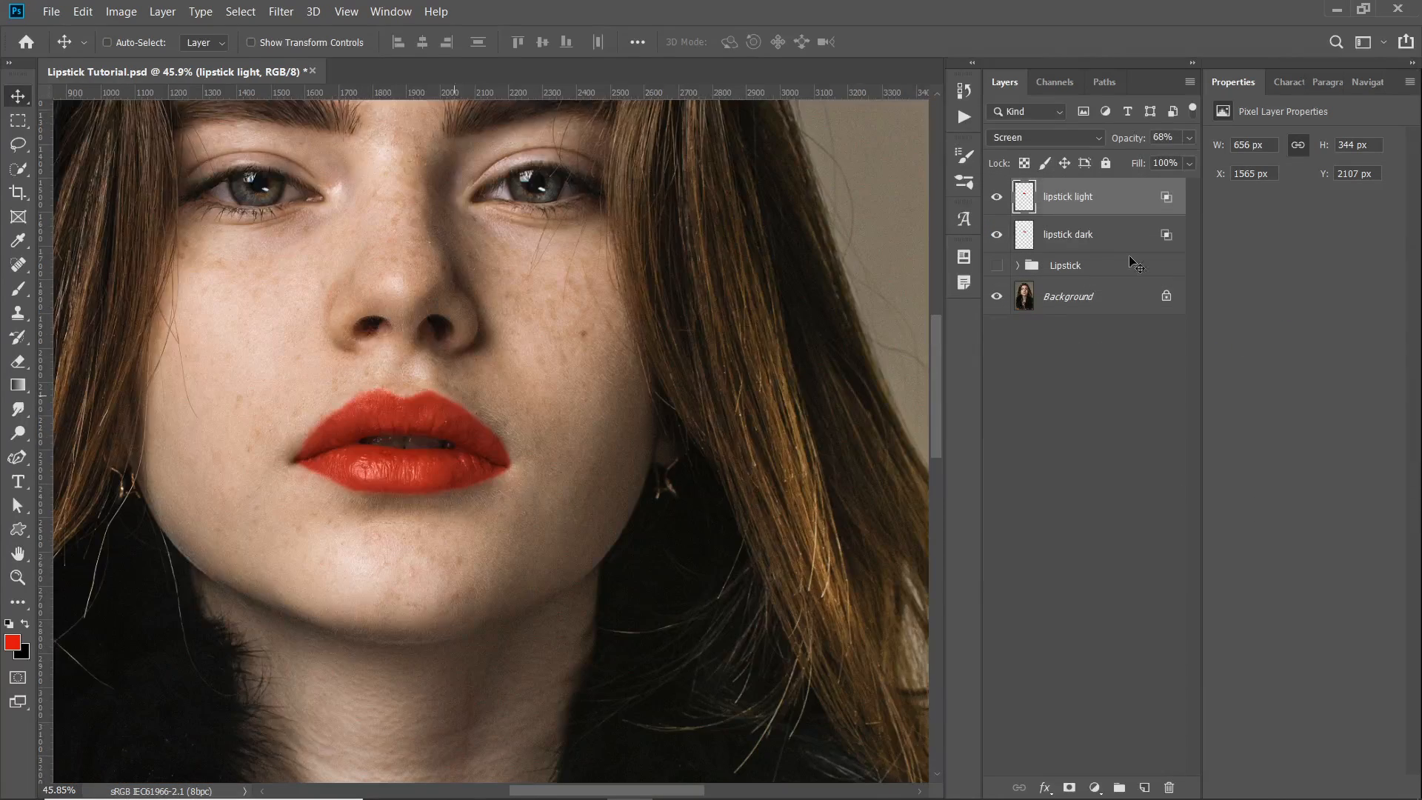
ctrl+click(1083, 236)
key(ctrl+g)
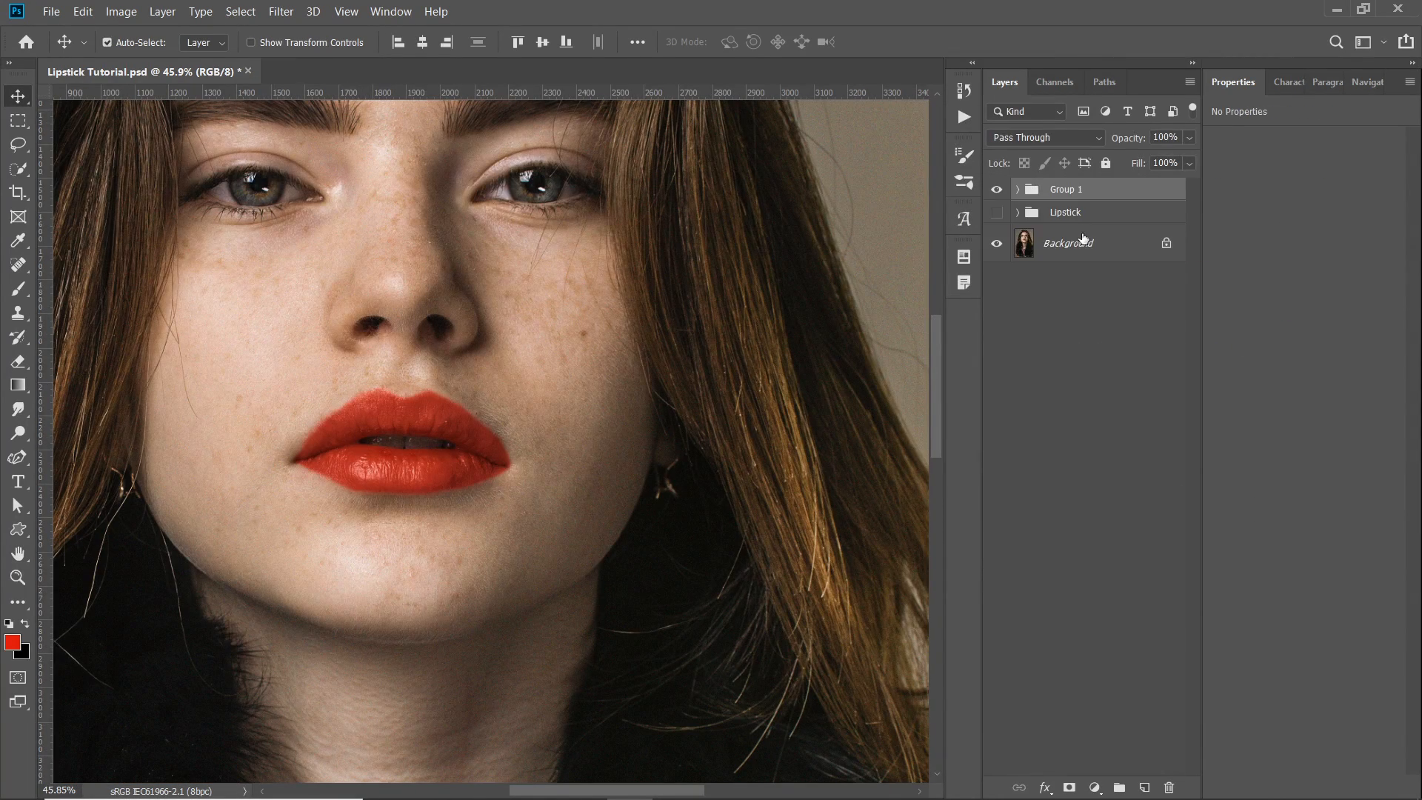
- Hide and show the new lipstick group to compare the portrait before and after
scroll(410, 404, down, 1)
drag(409, 403, 493, 410)
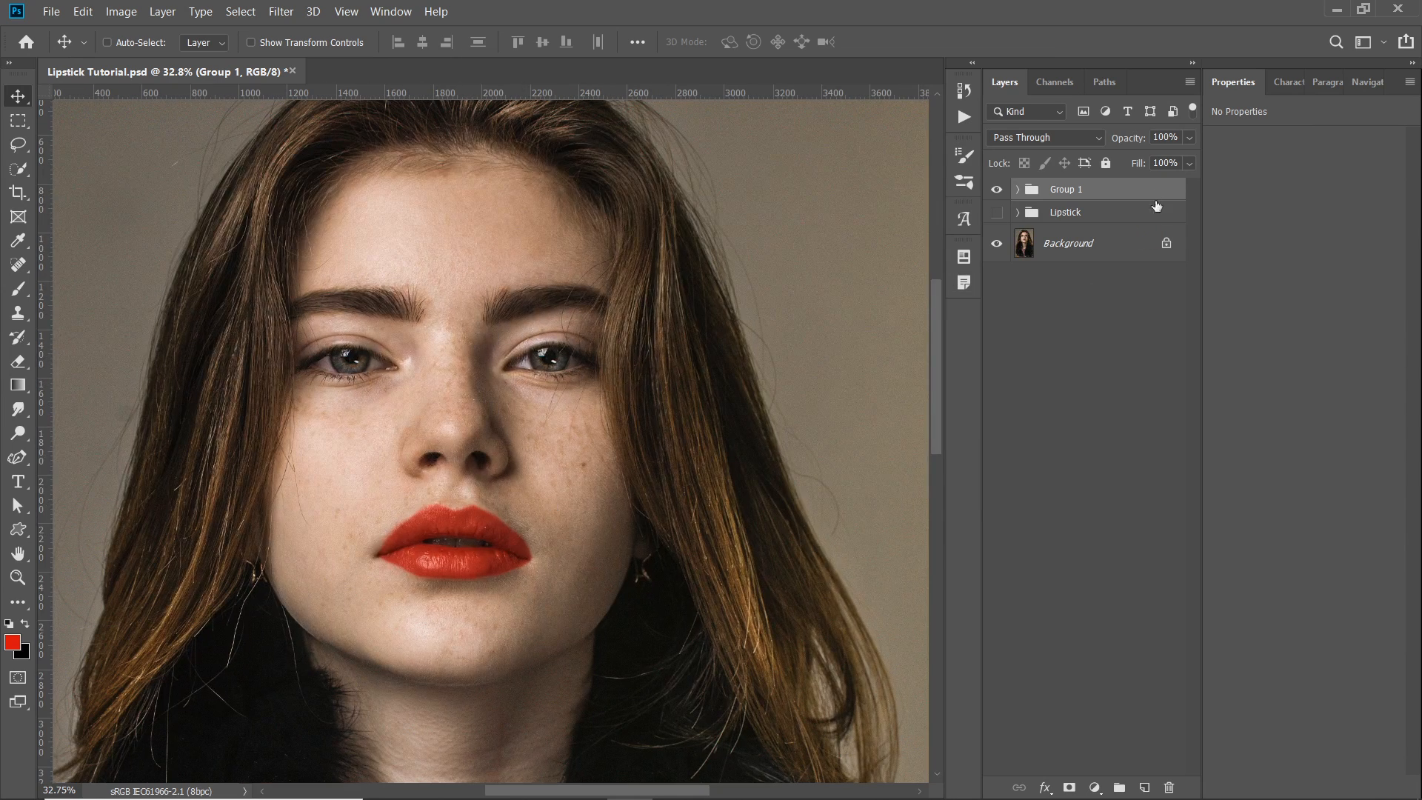
click(997, 190)
scroll(428, 527, down, 1)
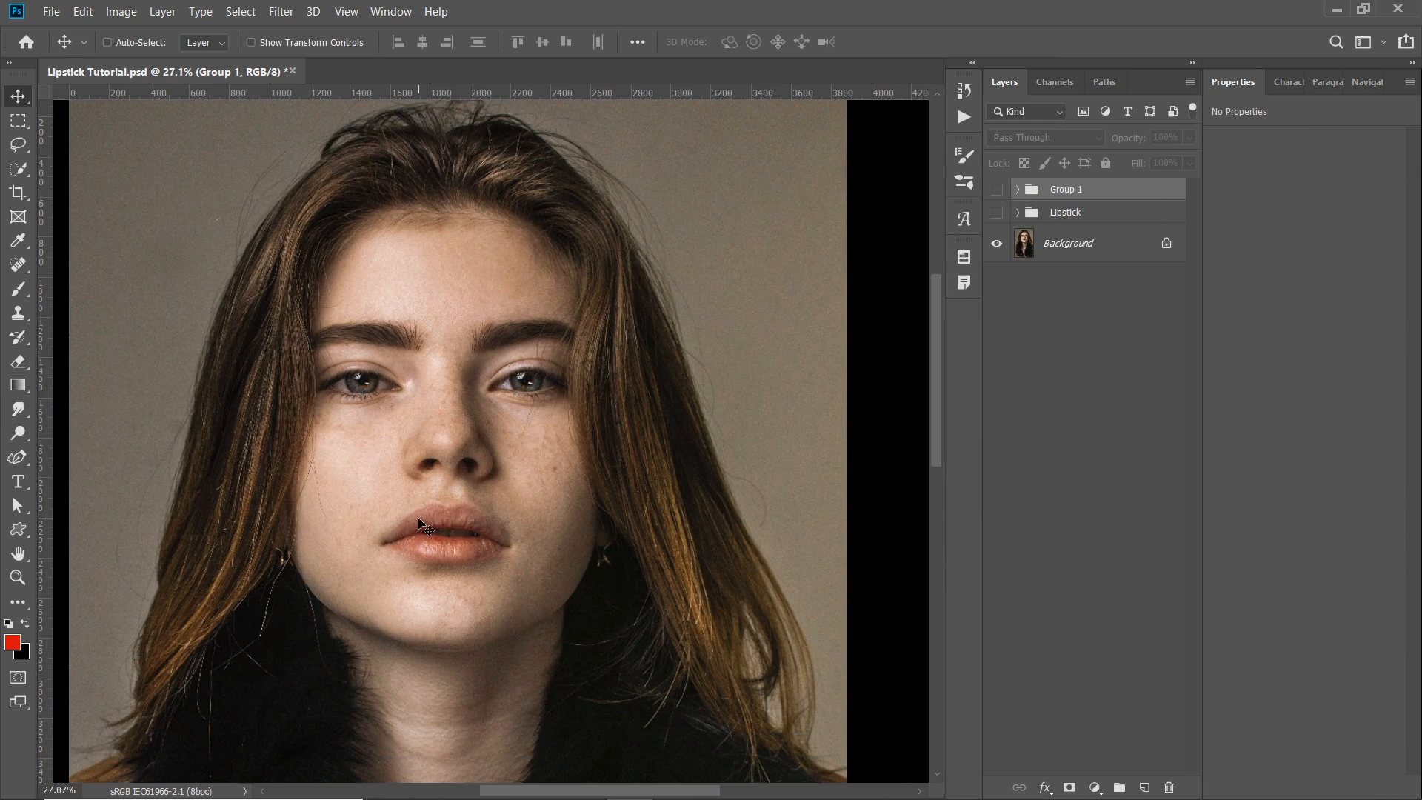
click(997, 189)
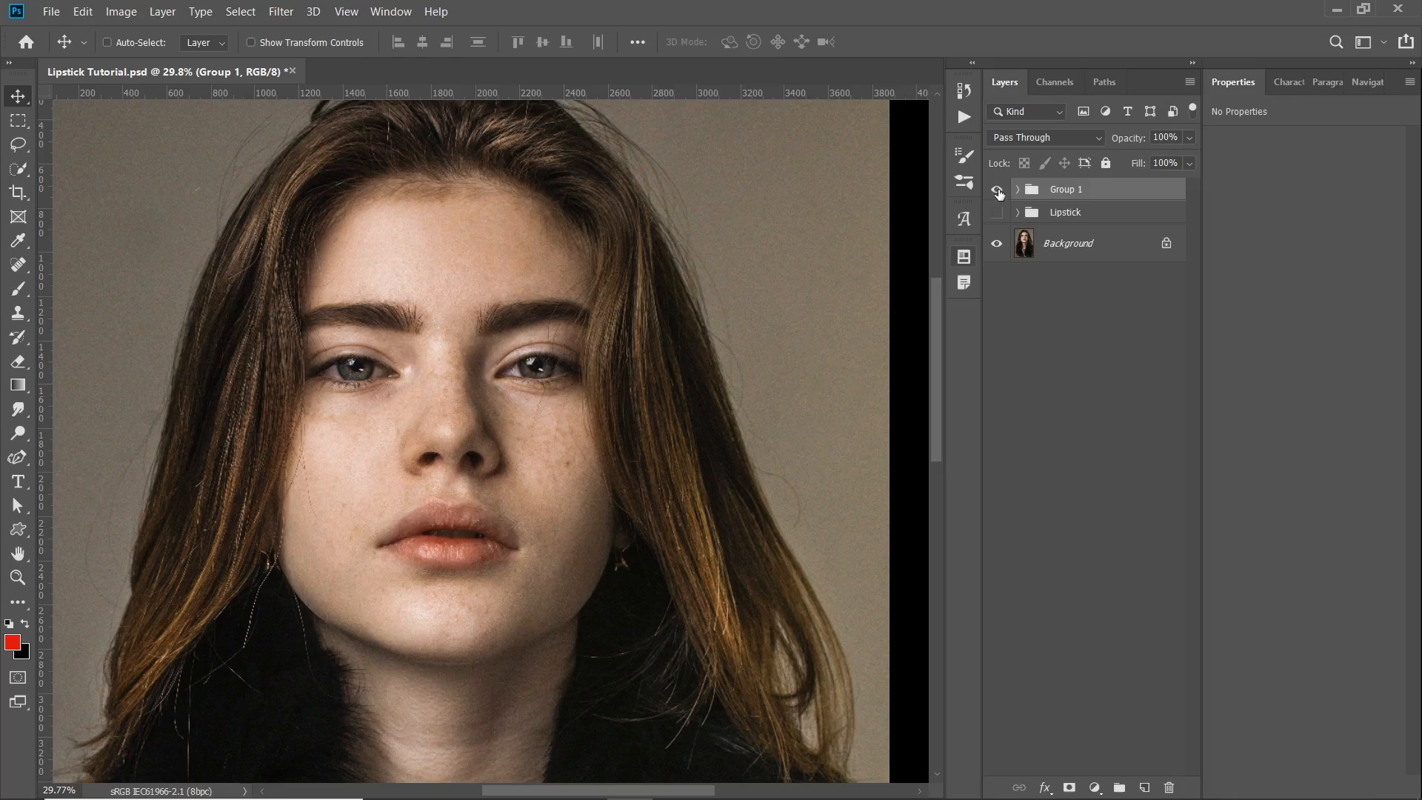
- Examine the lipstick's edges, mouth corners and highlights up close, as well as its look on the whole portrait
scroll(415, 563, up, 5)
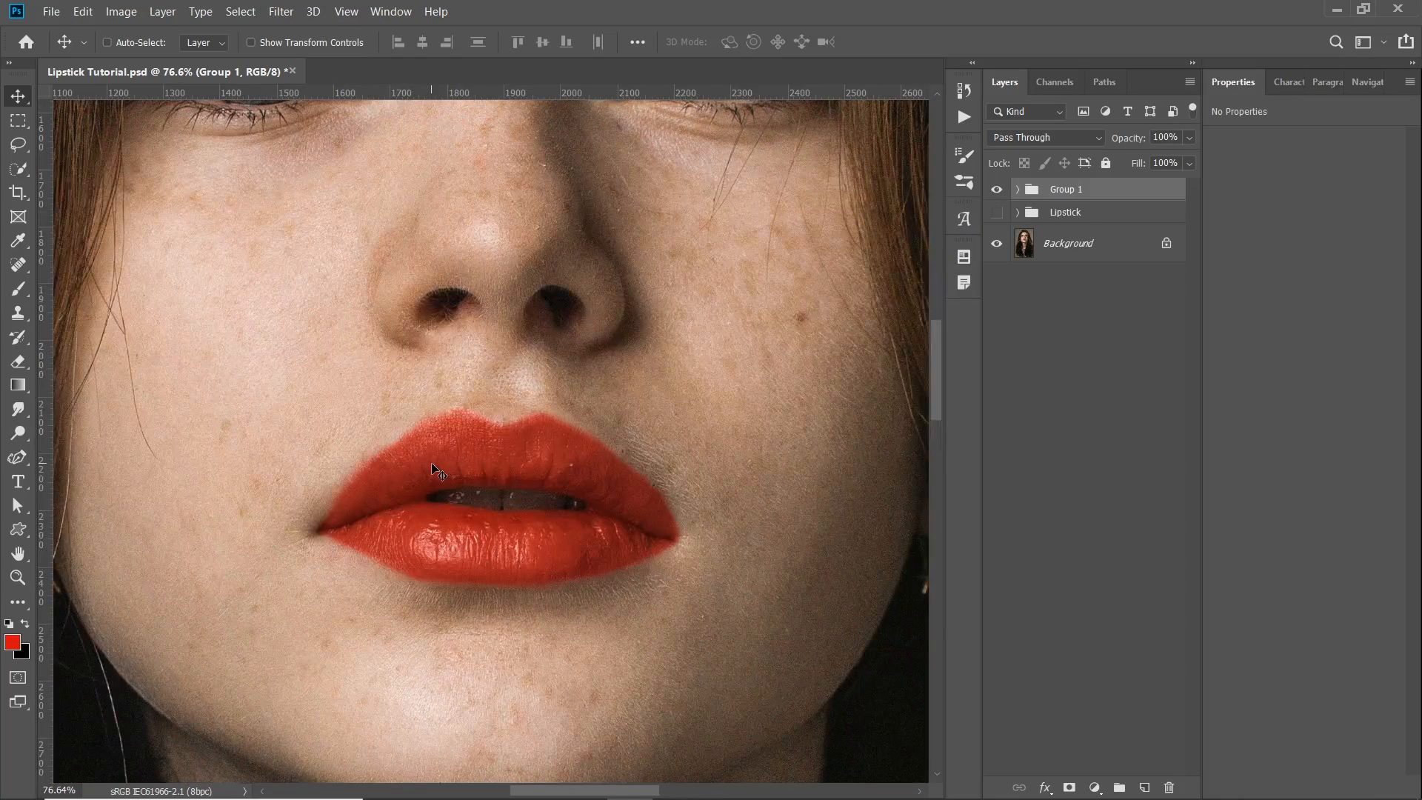
scroll(285, 567, up, 3)
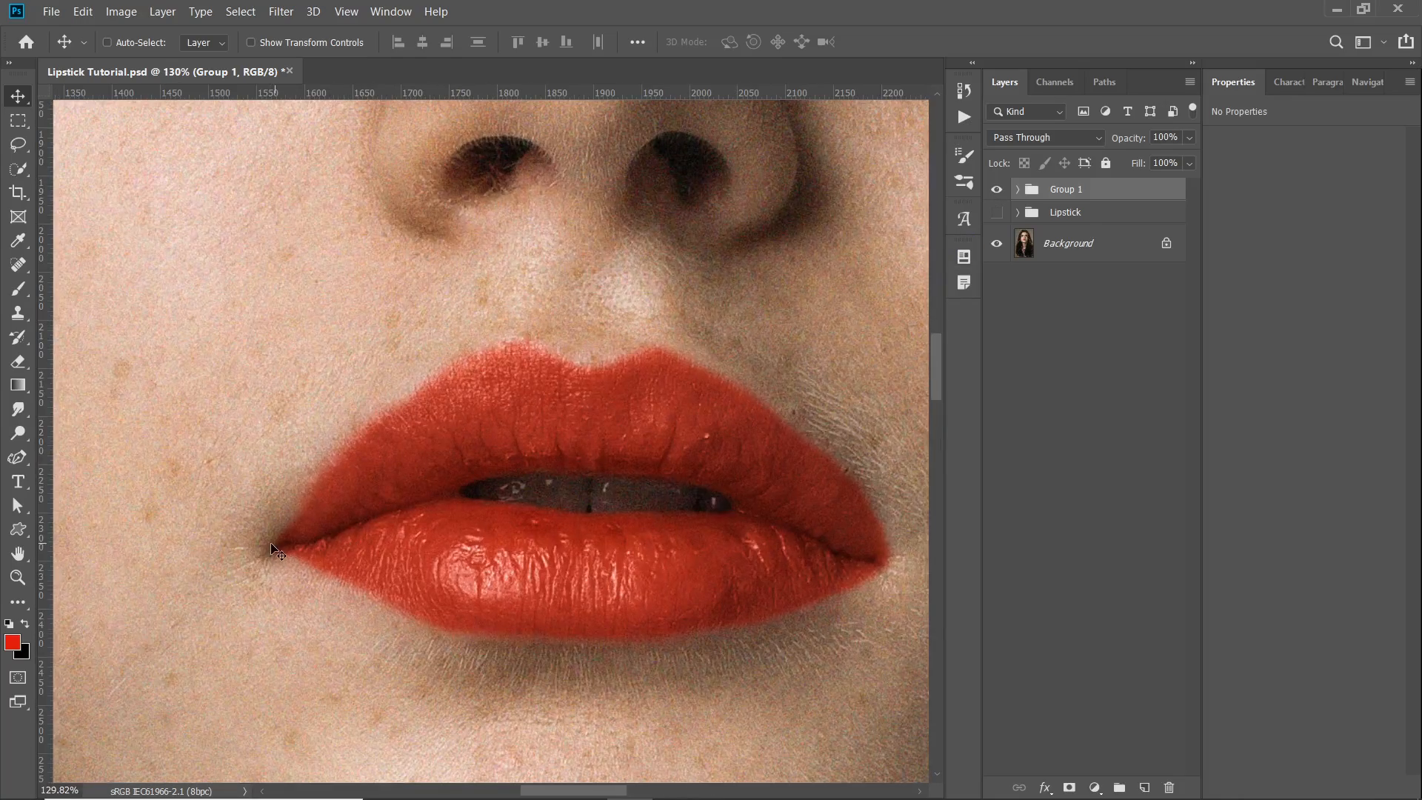
scroll(375, 601, up, 2)
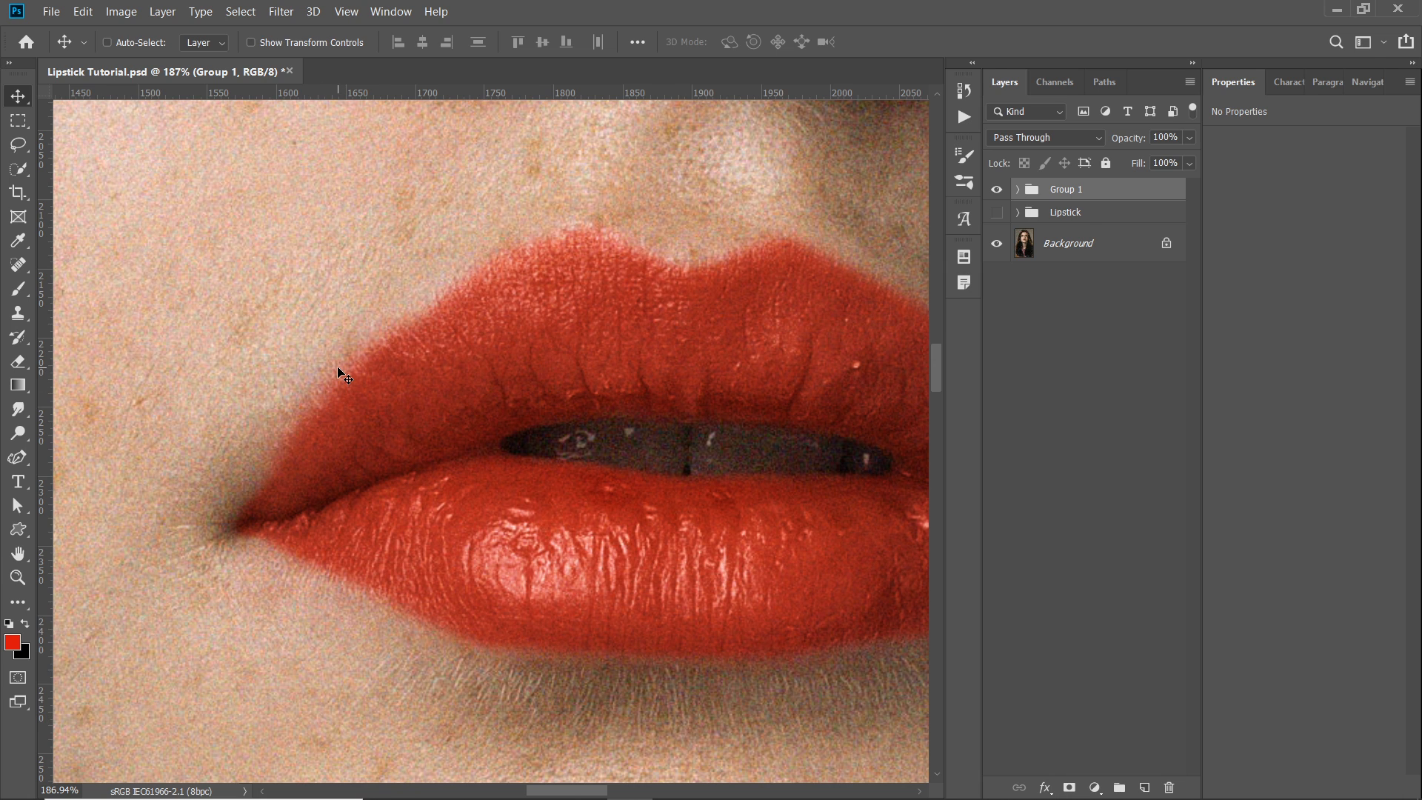
scroll(338, 368, down, 4)
drag(572, 321, 492, 341)
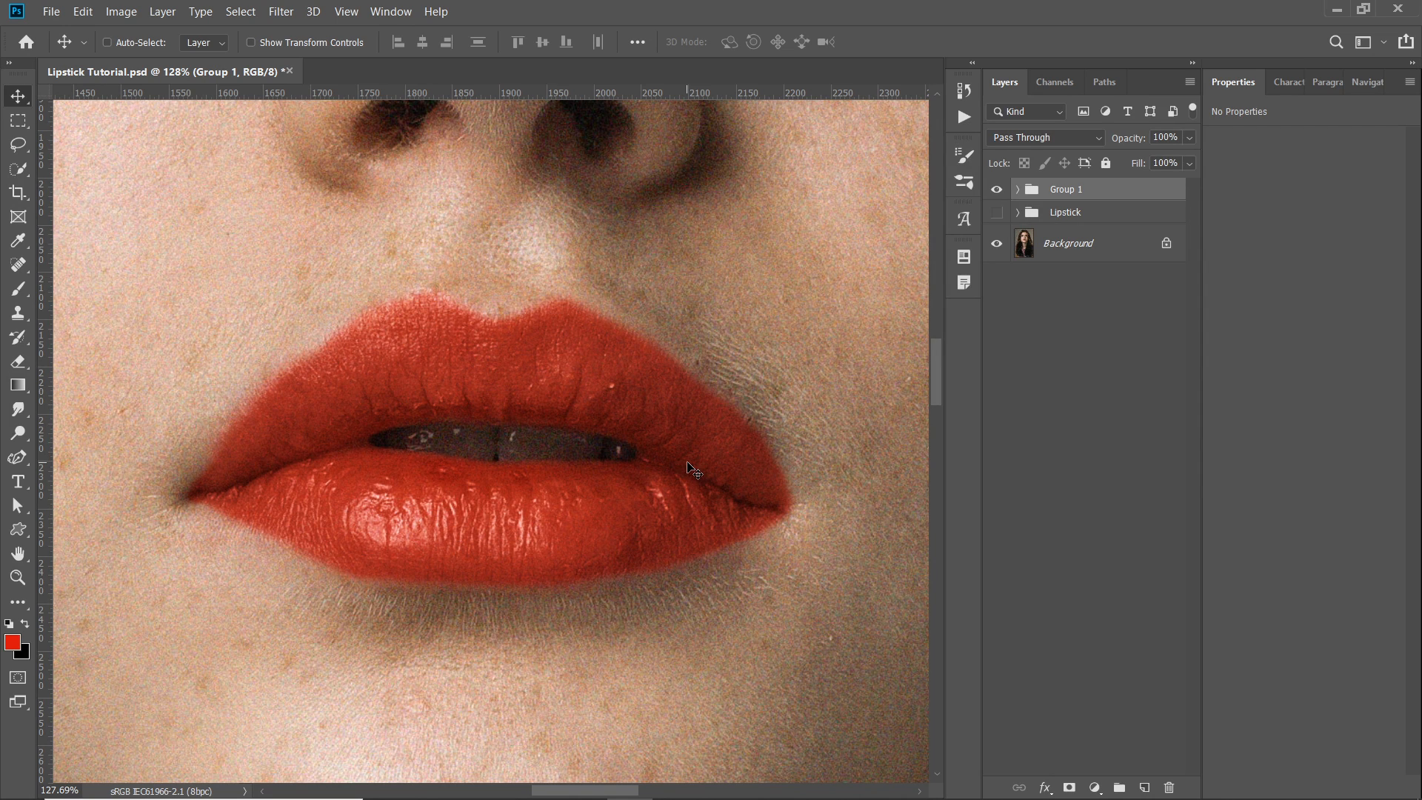
scroll(595, 478, down, 3)
drag(581, 372, 590, 384)
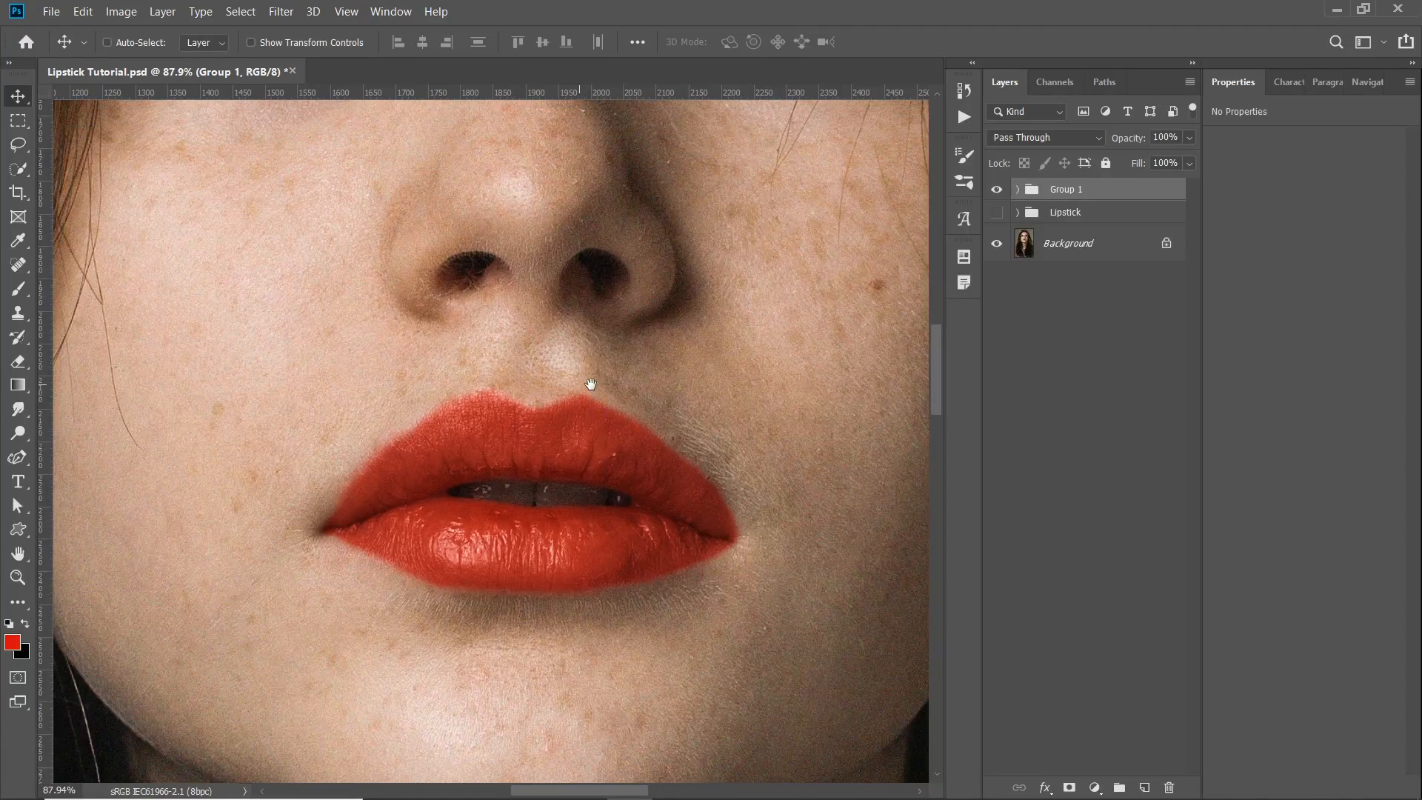
scroll(591, 383, down, 6)
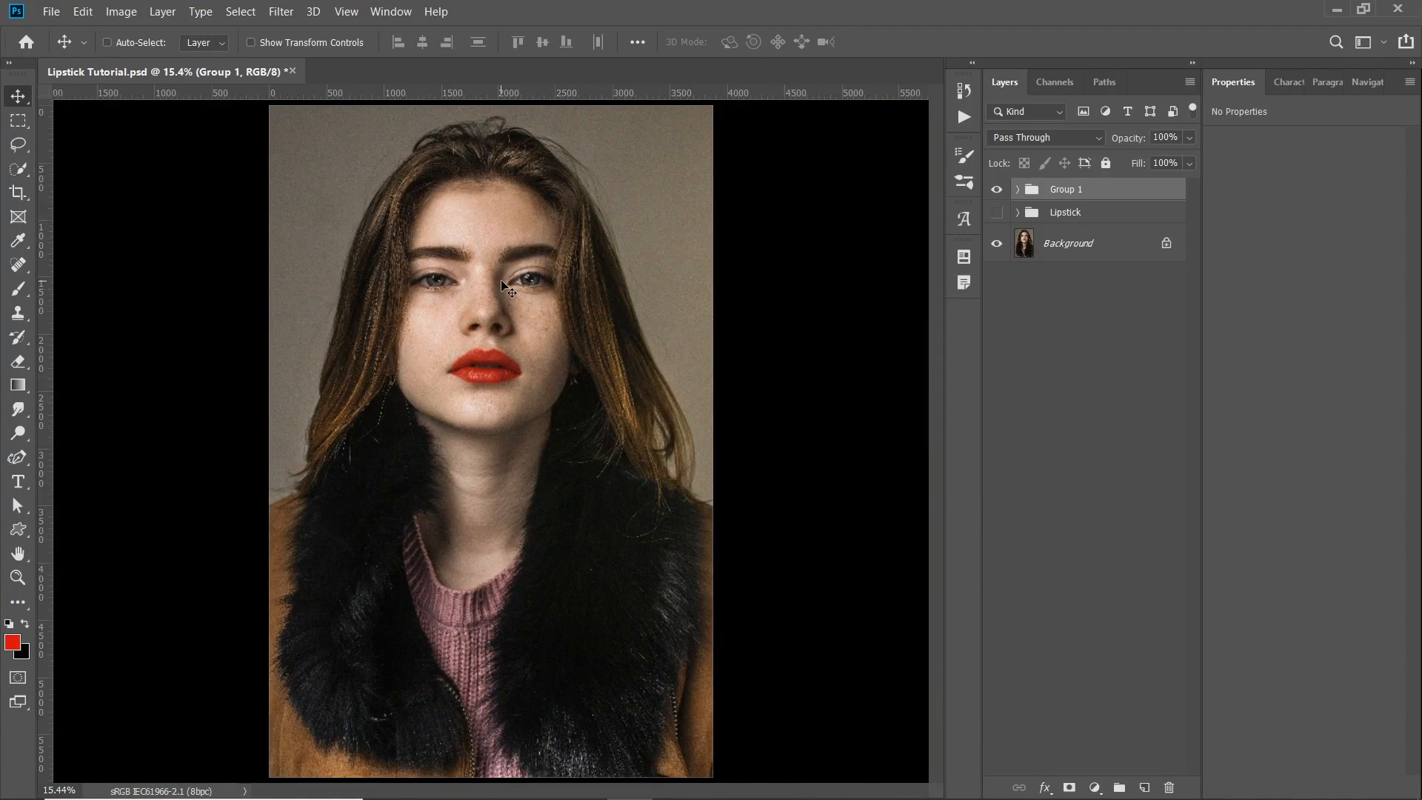
scroll(504, 285, up, 5)
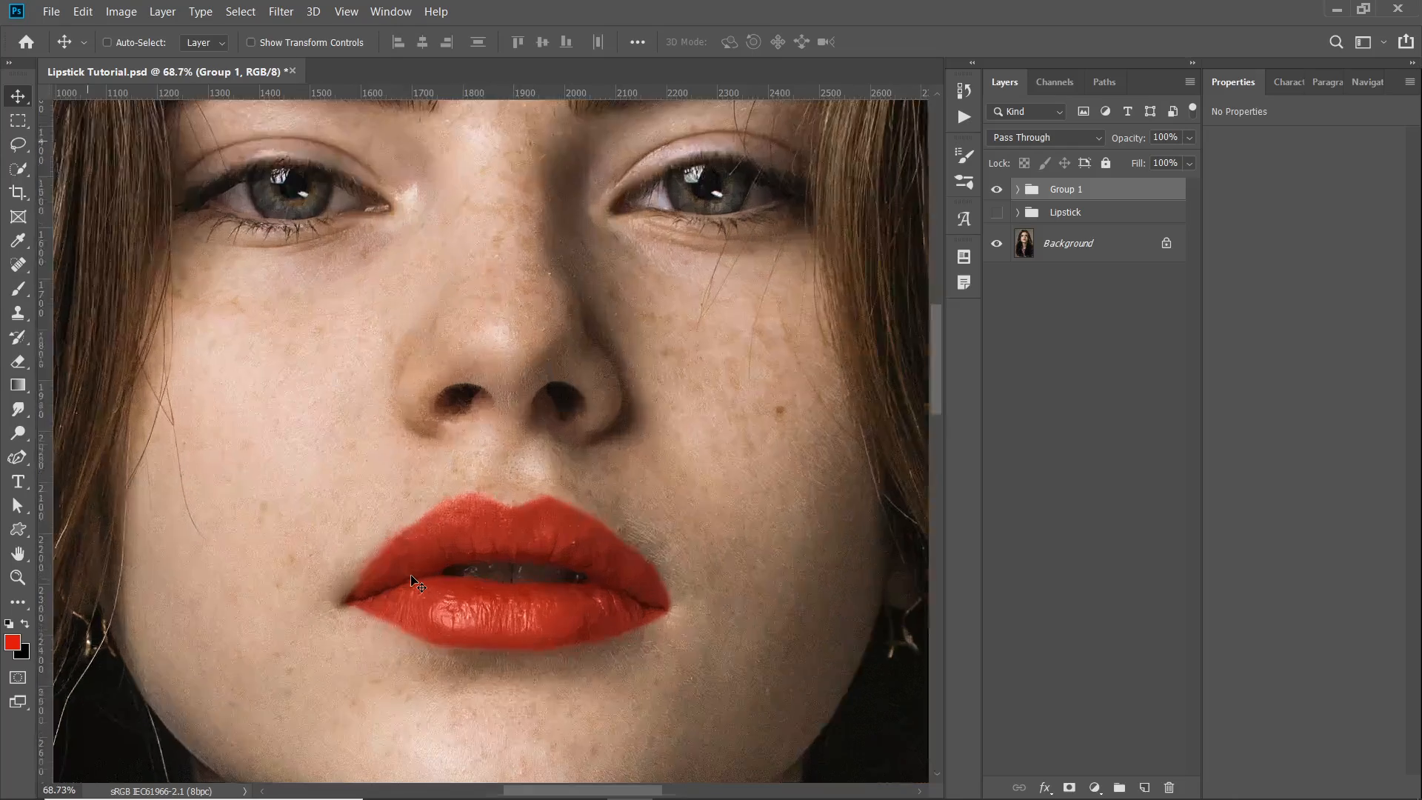
scroll(418, 583, up, 3)
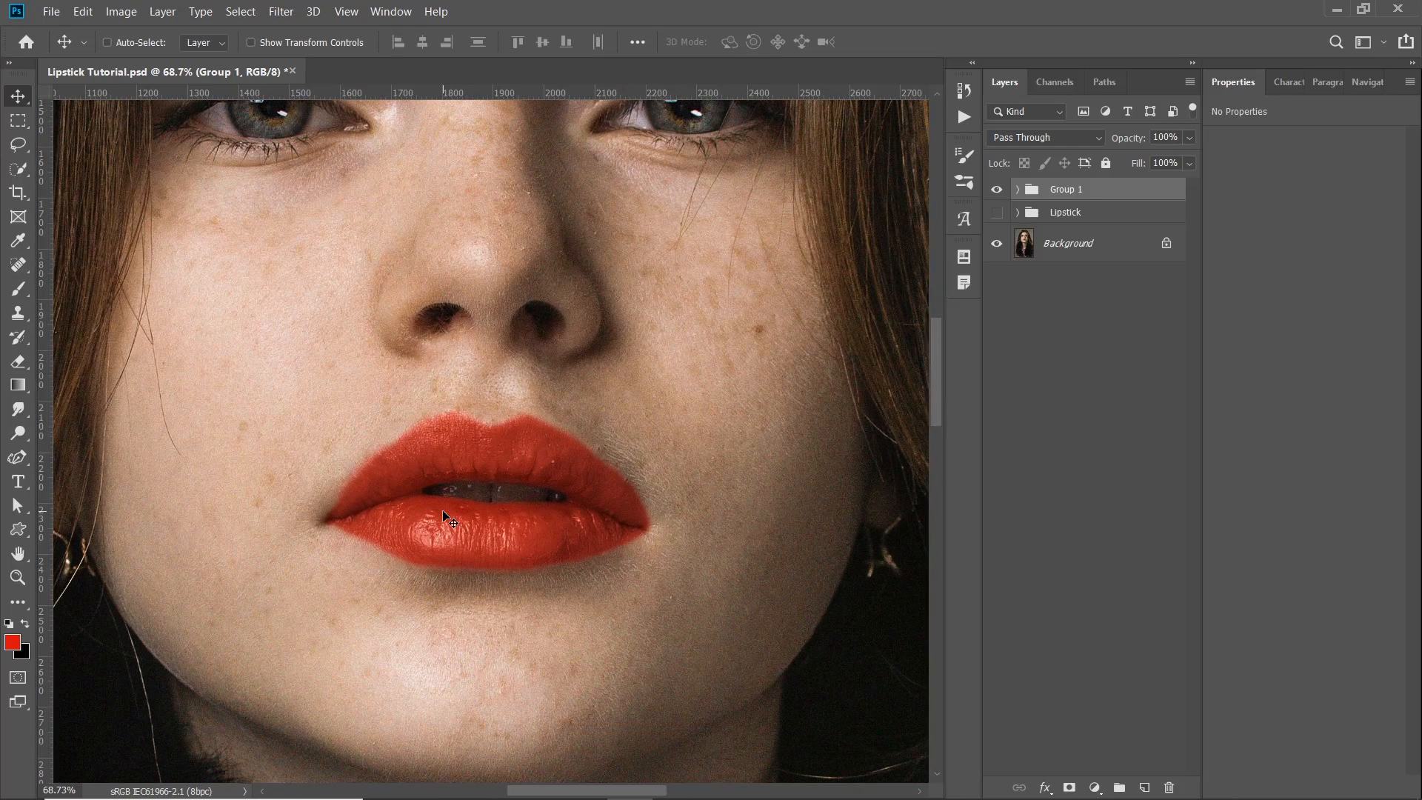